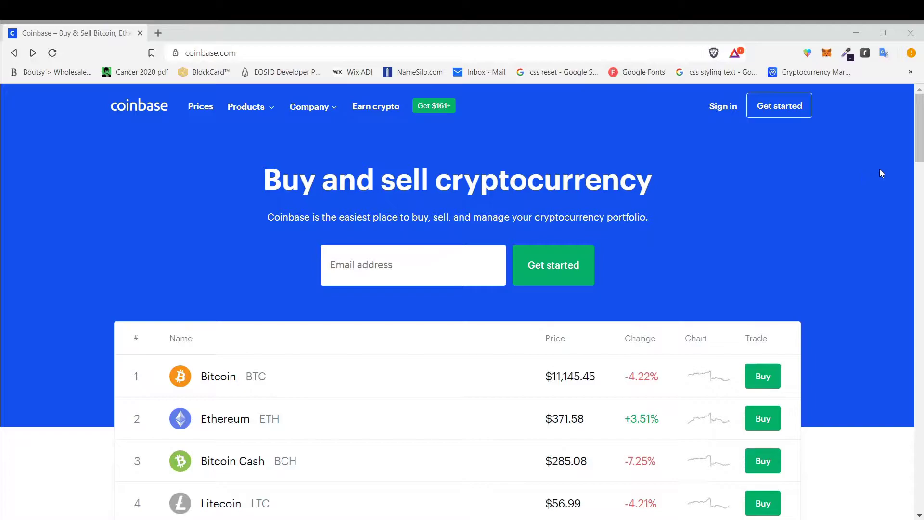
Step: Open the new account sign-up form and review the details it asks for
click(863, 235)
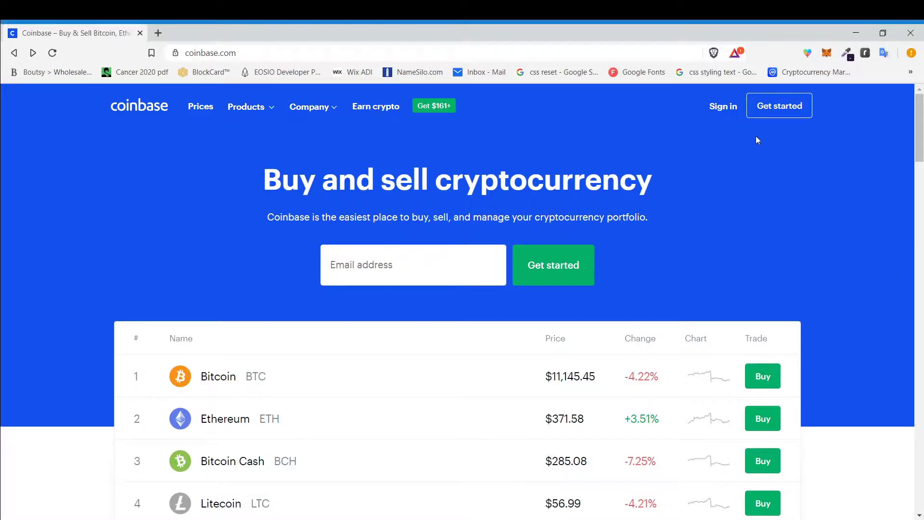
click(770, 113)
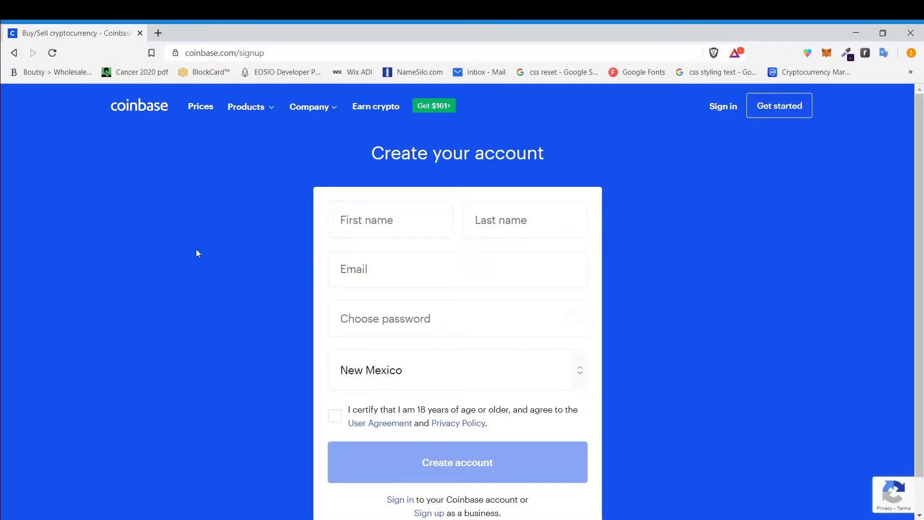
scroll(617, 247, down, 1)
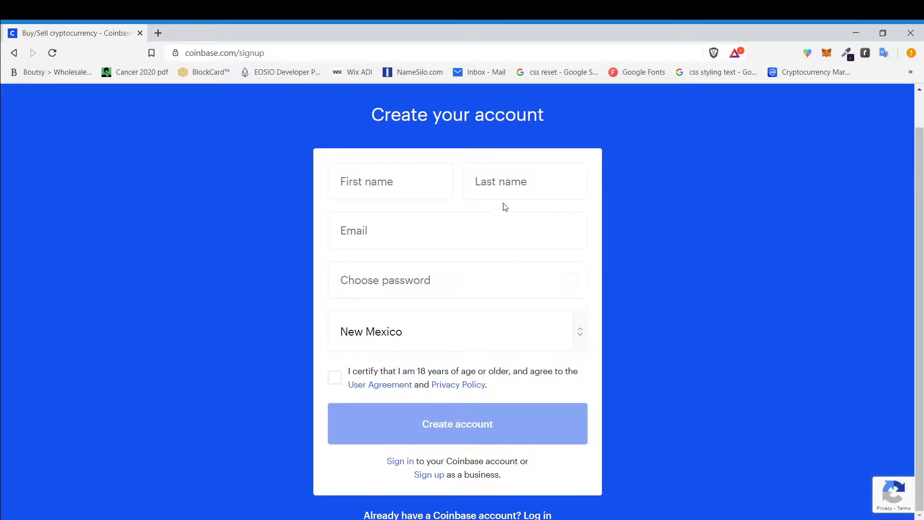
scroll(642, 313, up, 1)
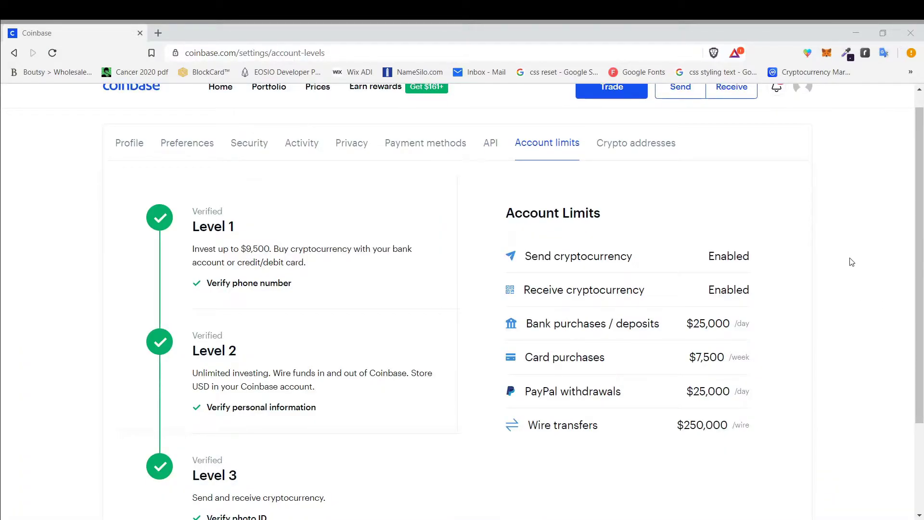
Step: Locate the Settings entry in the account menu and look over the verification levels under Account limits
scroll(792, 218, up, 1)
click(807, 111)
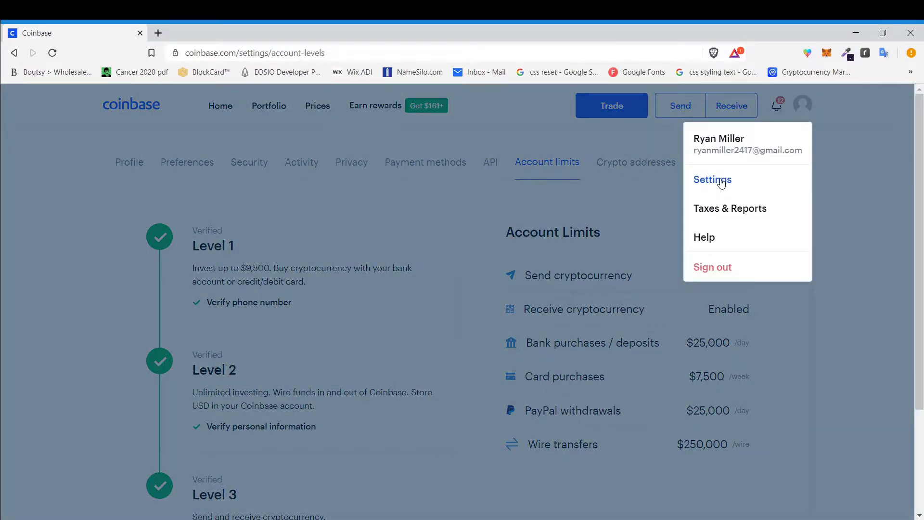
click(832, 176)
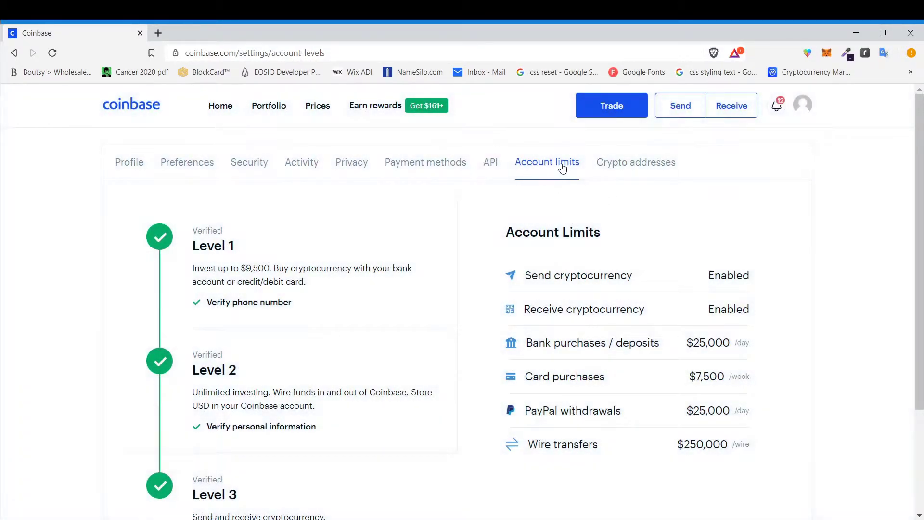
scroll(171, 242, down, 2)
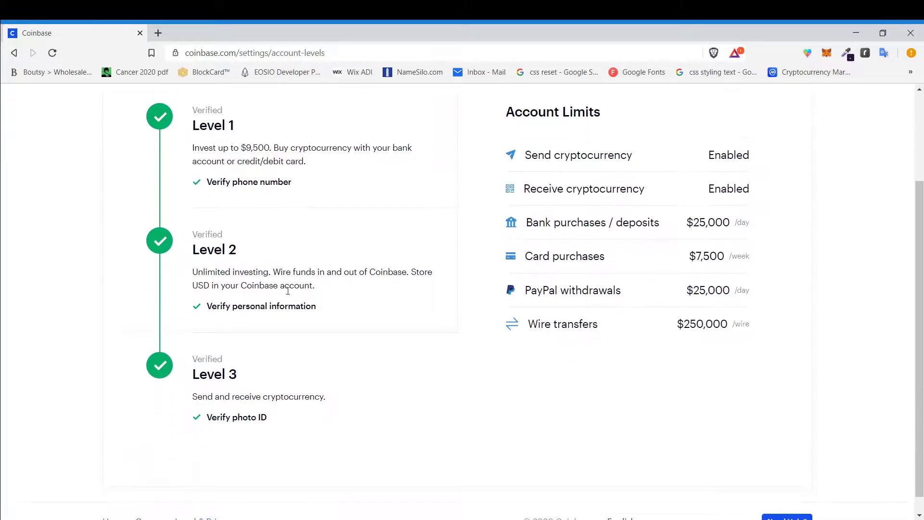
scroll(339, 399, up, 2)
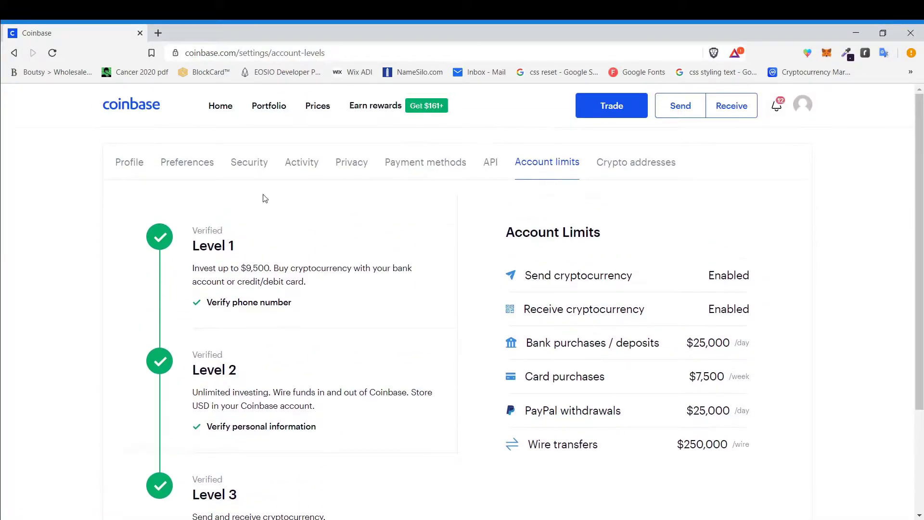
Step: Highlight the Level 1 verification text, then the Level 2 personal information requirement and its wire funds benefit
drag(197, 228, 319, 308)
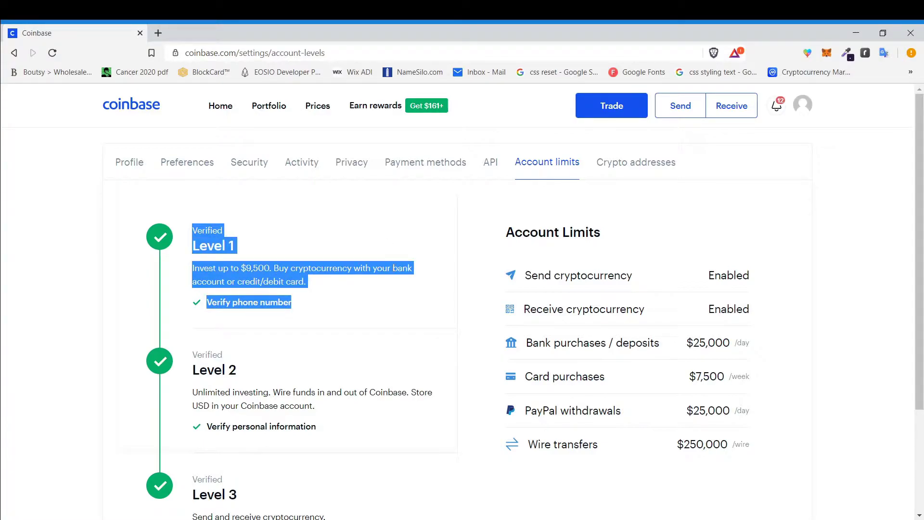
click(394, 299)
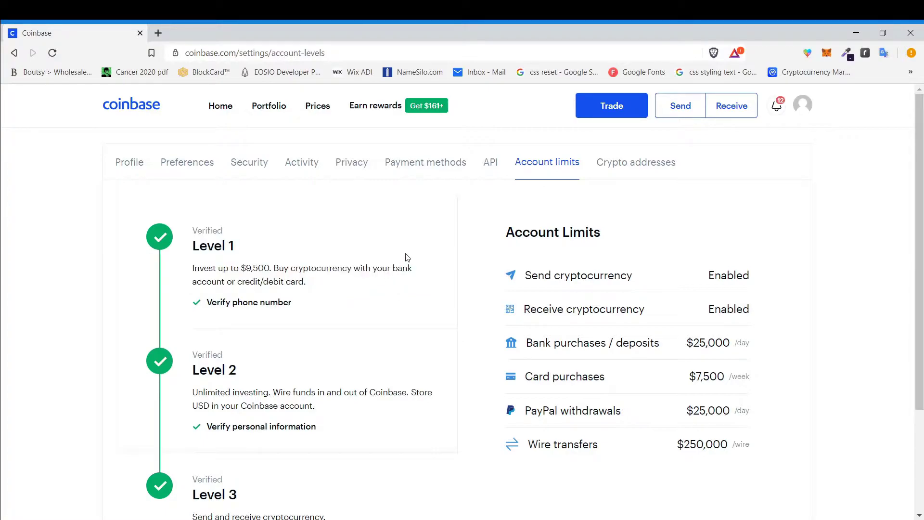
scroll(408, 258, down, 2)
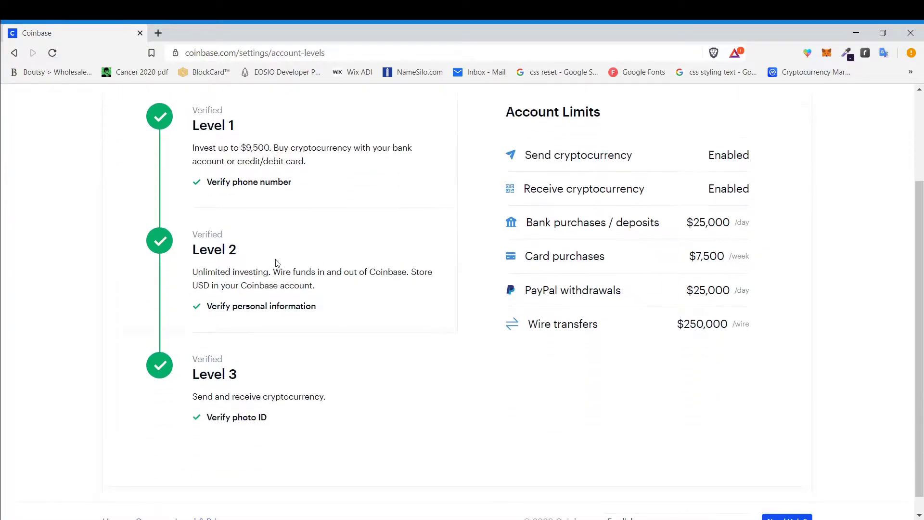
drag(322, 311, 236, 300)
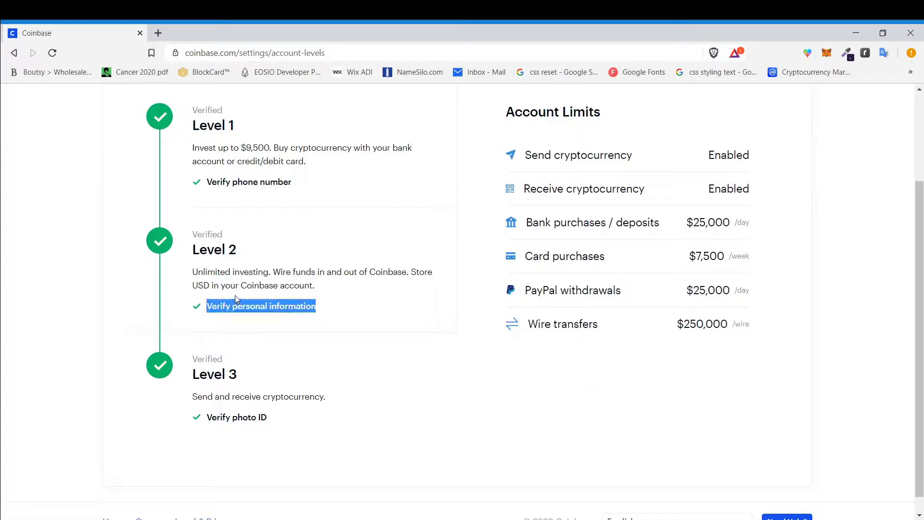
drag(198, 273, 431, 271)
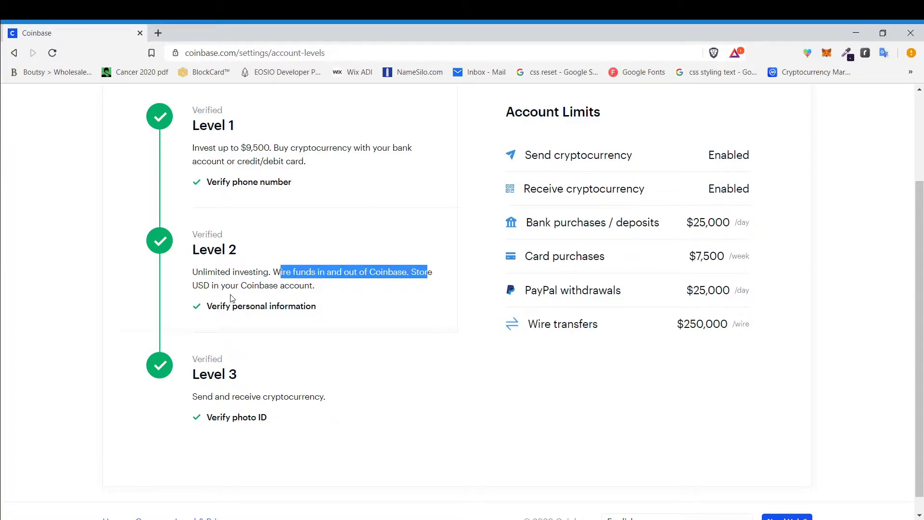
Step: Highlight the Level 3 send and receive description and review all three verification levels again
scroll(238, 309, down, 1)
drag(197, 365, 289, 353)
drag(272, 400, 360, 372)
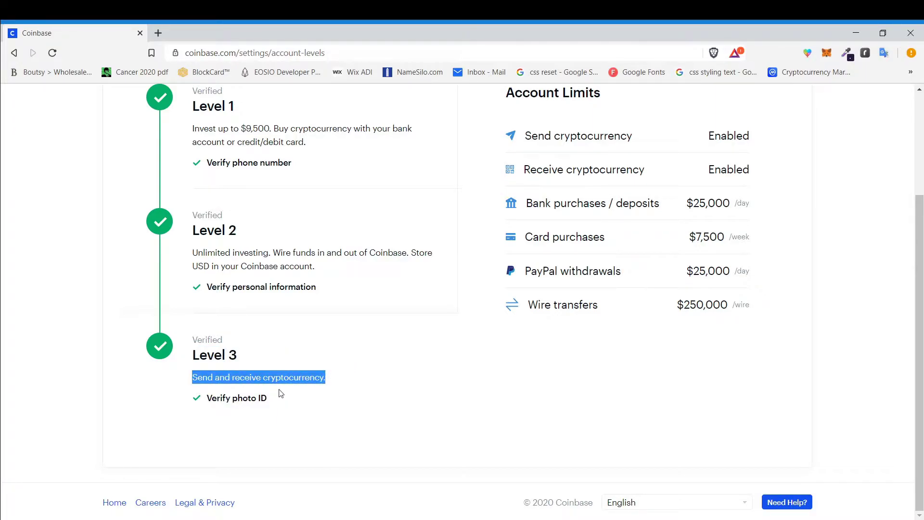
scroll(283, 390, up, 3)
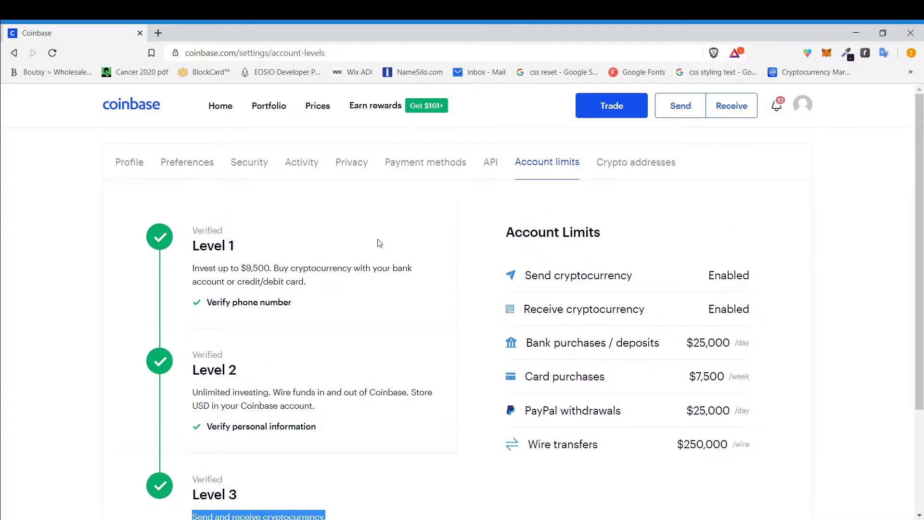
scroll(352, 388, down, 3)
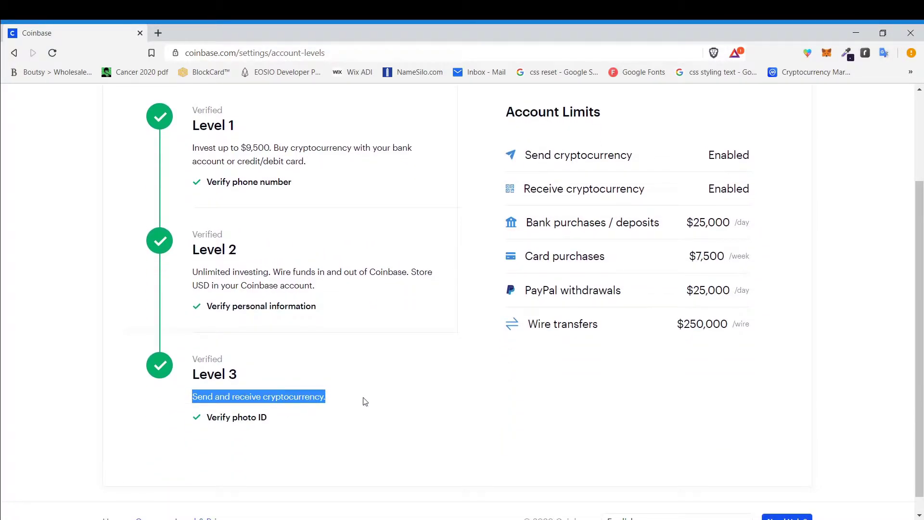
scroll(507, 423, up, 3)
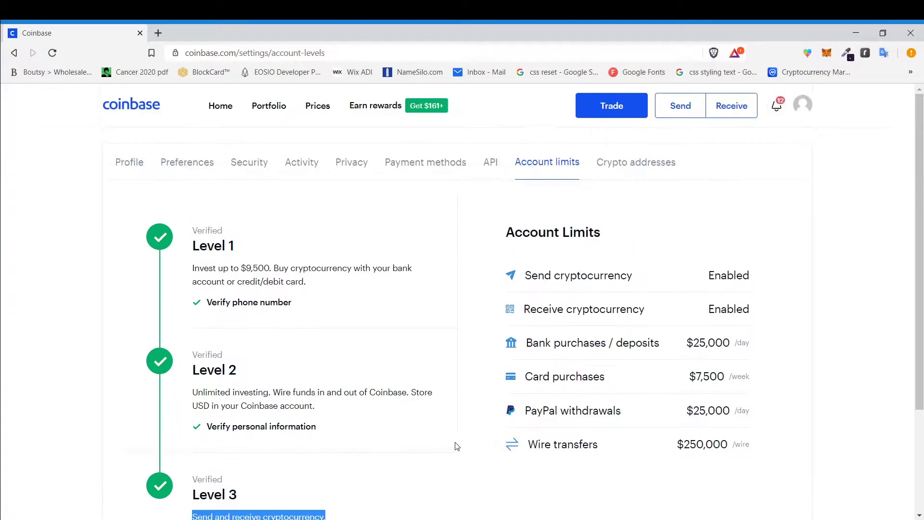
scroll(397, 223, down, 3)
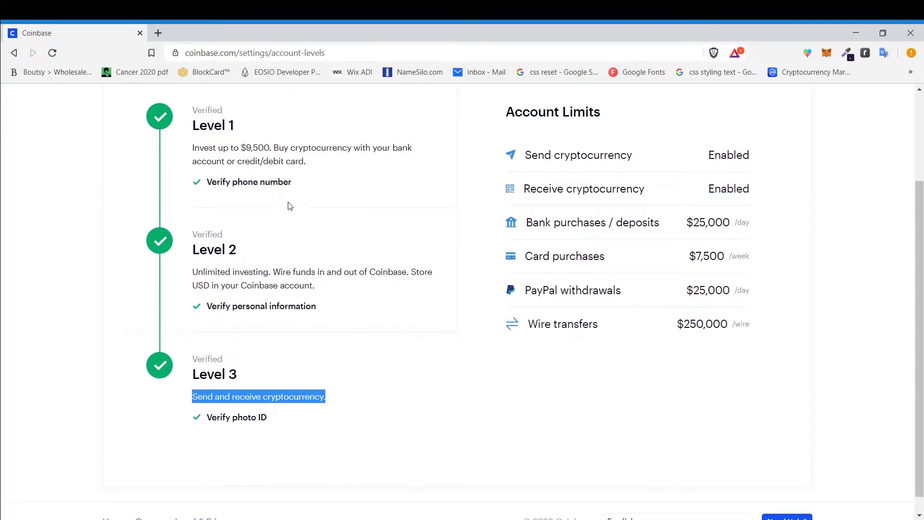
scroll(377, 254, up, 3)
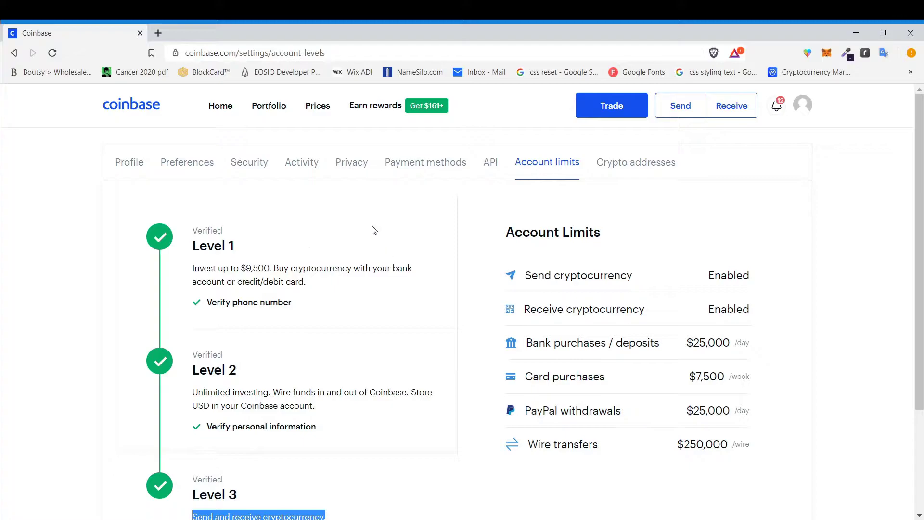
Step: Open the Security settings and examine the 2-step verification method, Authenticator option and phone number entry
click(248, 164)
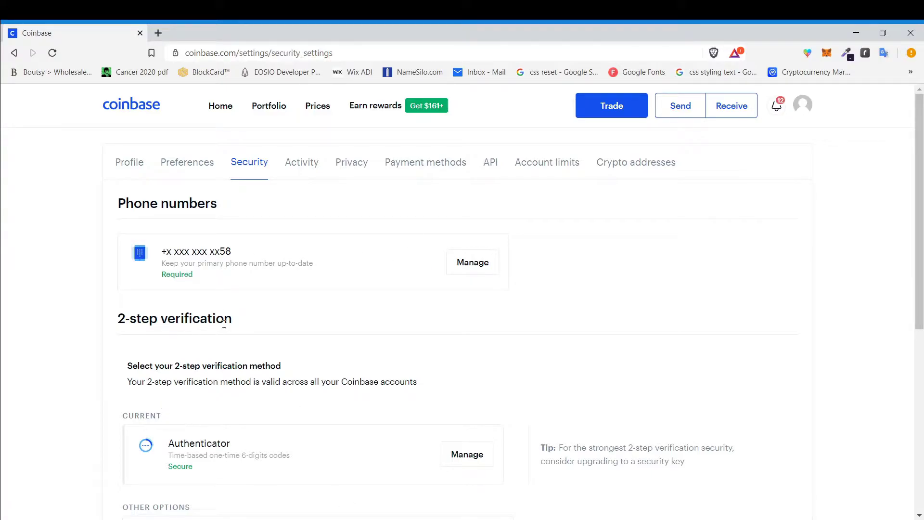
drag(235, 326, 158, 327)
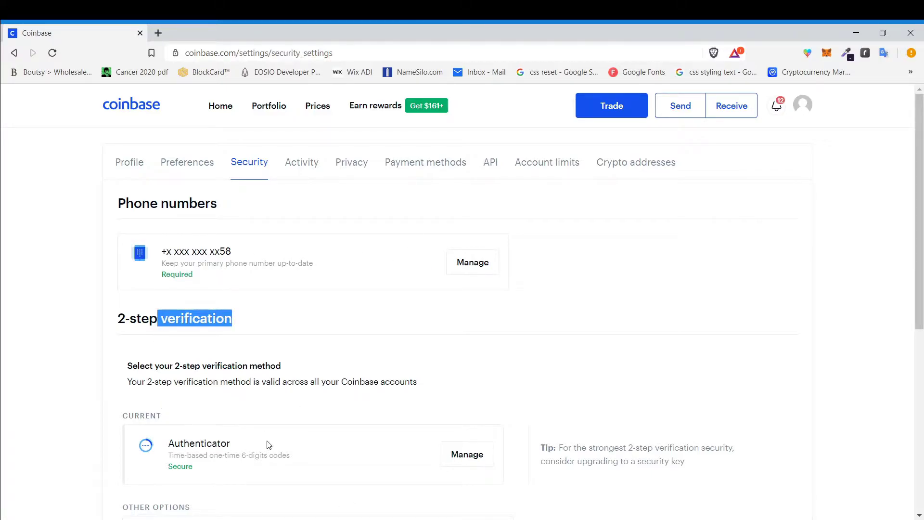
drag(218, 443, 159, 431)
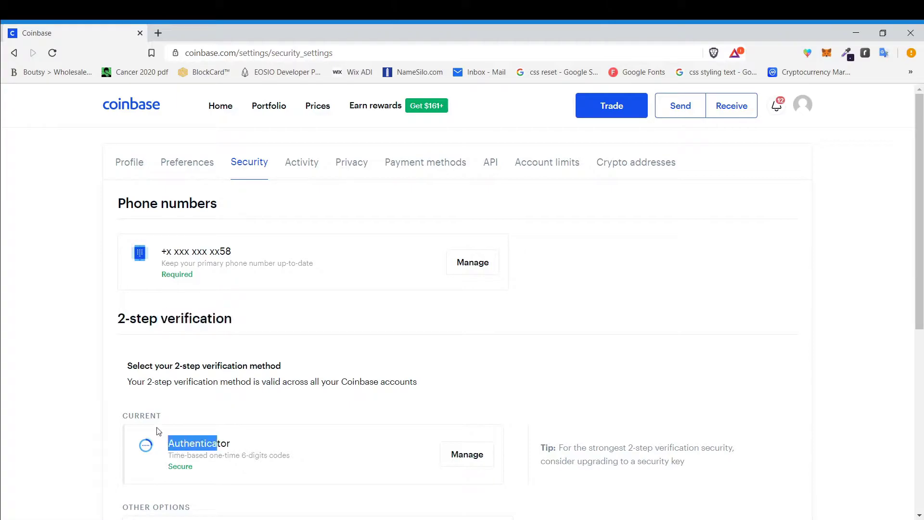
click(257, 358)
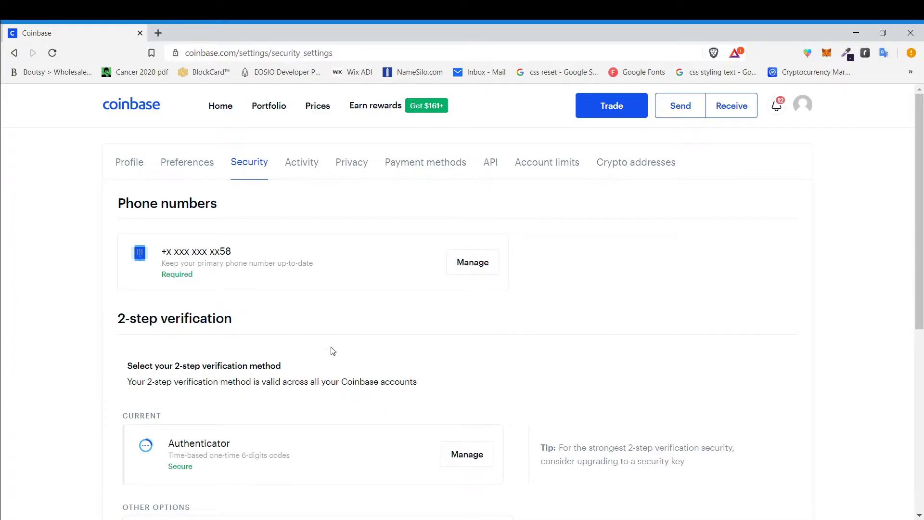
drag(418, 382, 145, 376)
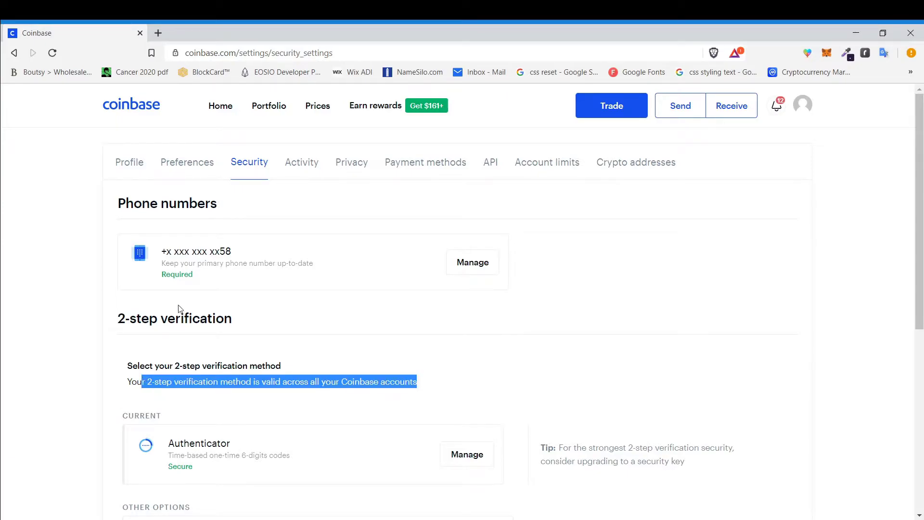
drag(200, 280, 170, 255)
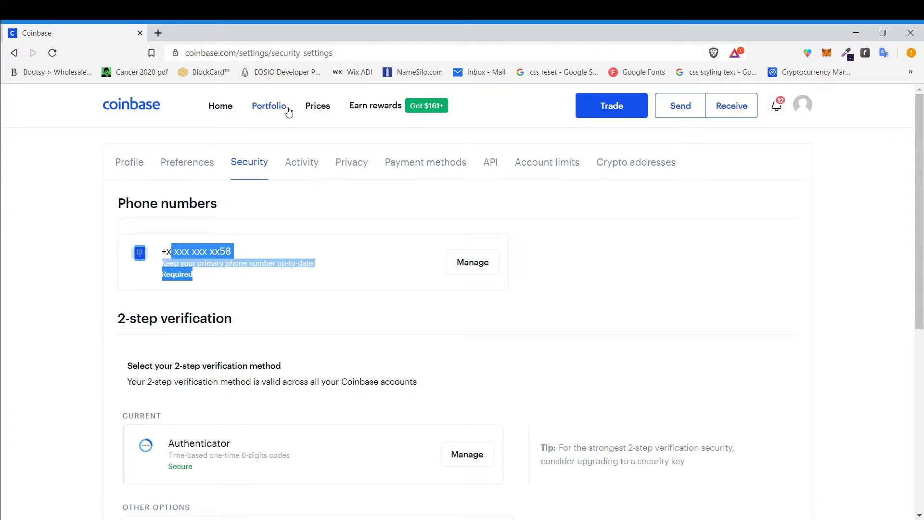
Step: Open the Earn rewards page and examine the available Coinbase Earn assets and the friend invitation offer
click(397, 112)
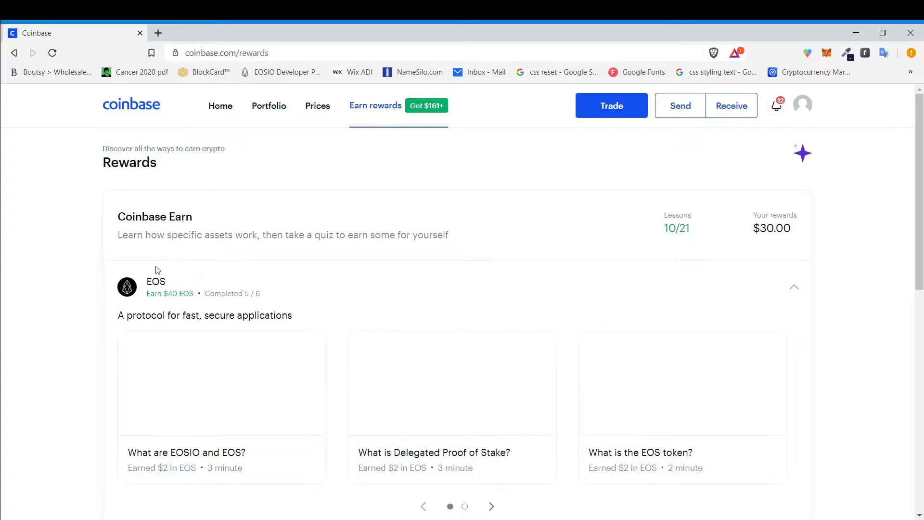
scroll(457, 429, down, 1)
scroll(456, 430, down, 5)
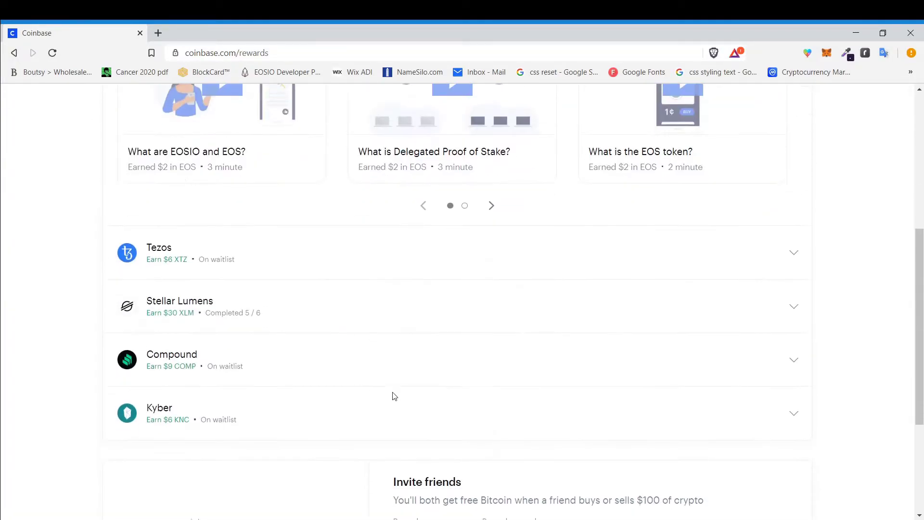
scroll(410, 382, up, 6)
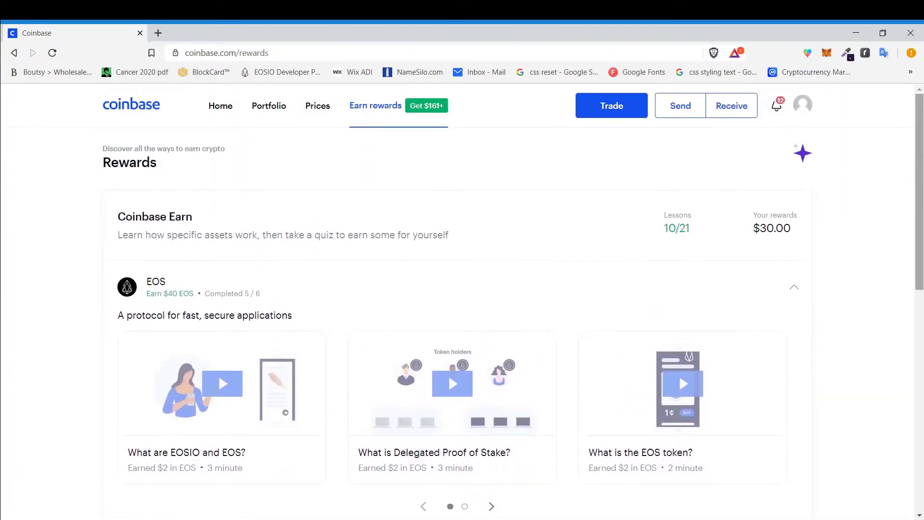
scroll(150, 286, down, 6)
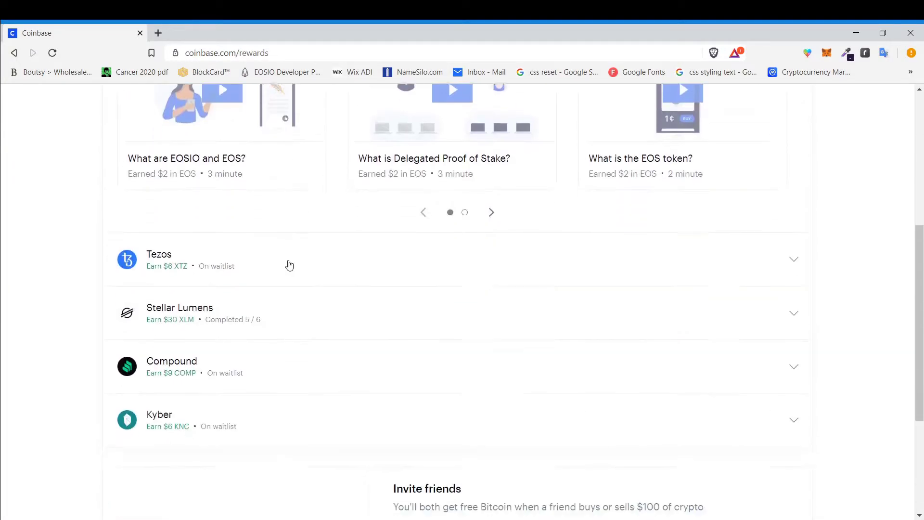
scroll(95, 349, down, 3)
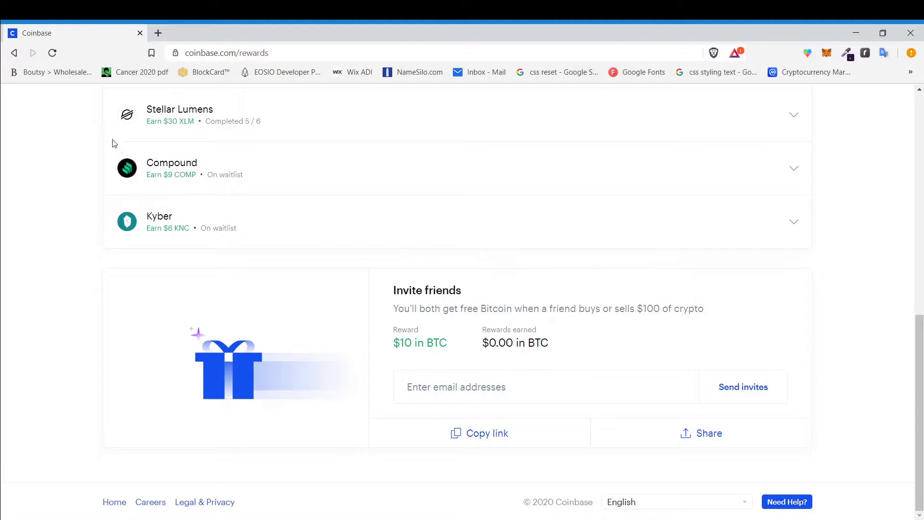
scroll(331, 301, up, 1)
scroll(331, 301, up, 1)
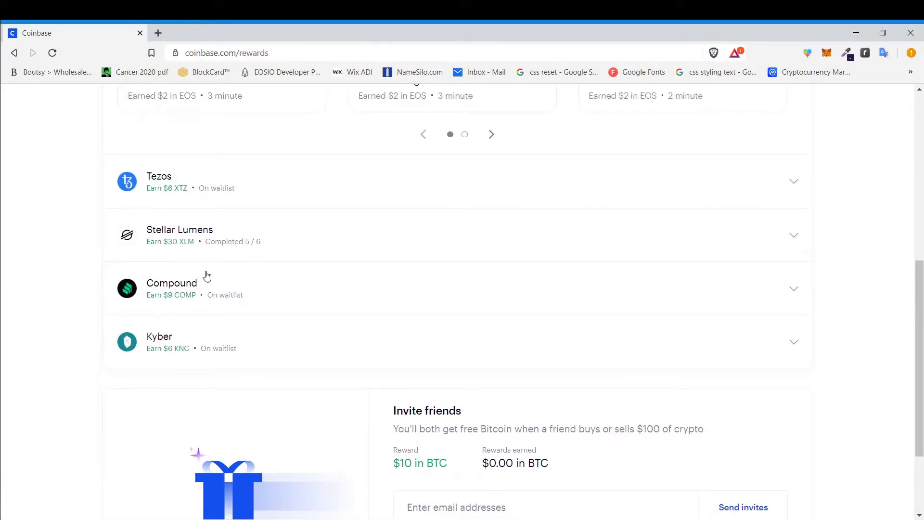
scroll(326, 244, up, 2)
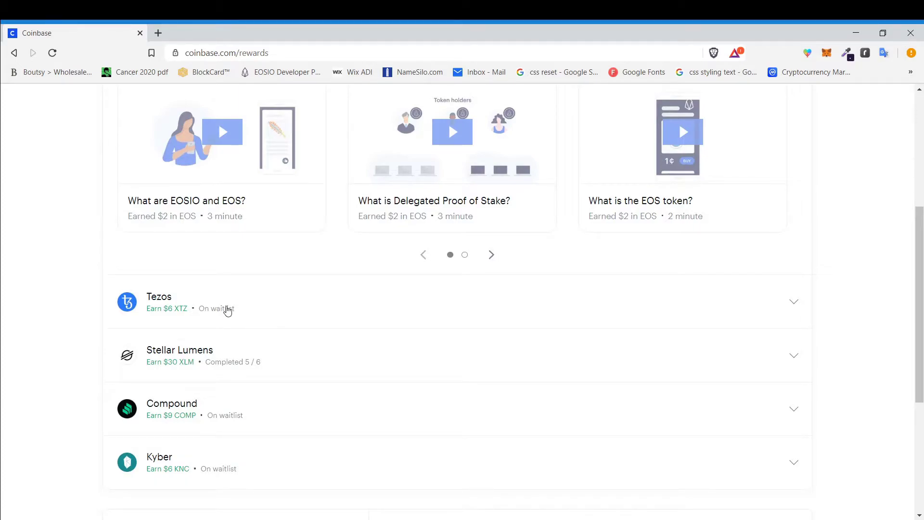
Step: Expand the Tezos reward section and look over its video lessons
click(424, 315)
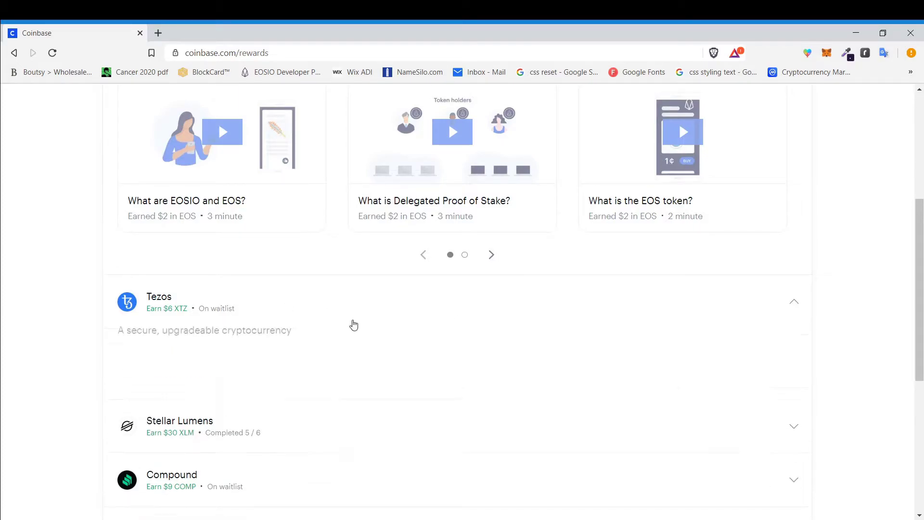
scroll(310, 316, down, 2)
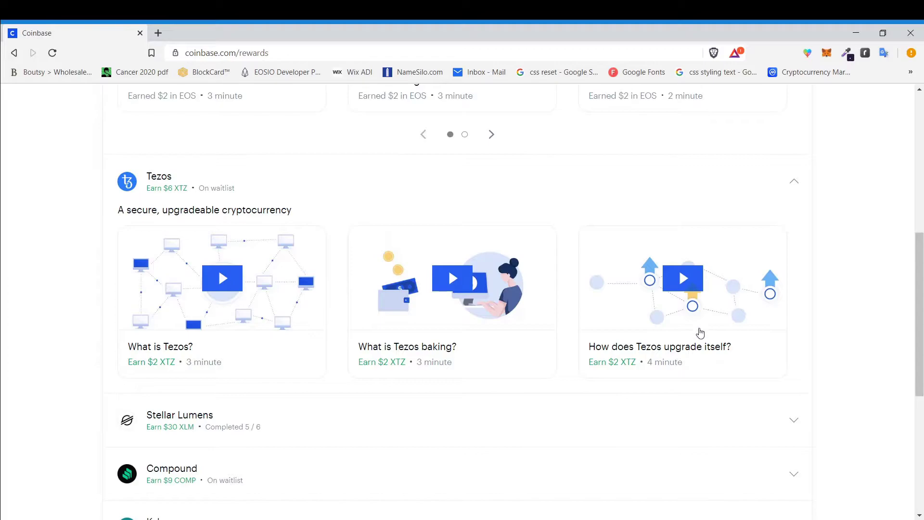
scroll(655, 380, up, 3)
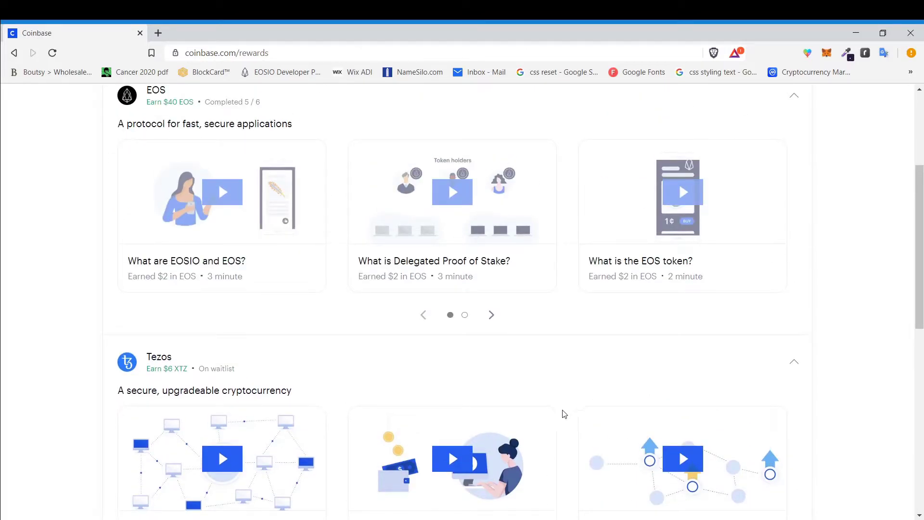
Step: Review the EOS and Tezos lessons and the remaining Coinbase Earn assets on the rewards page again
scroll(560, 431, up, 2)
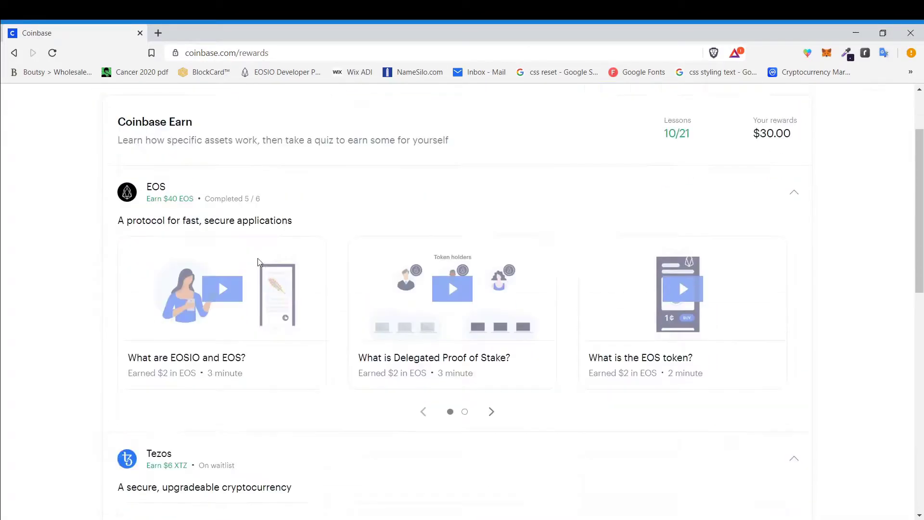
scroll(260, 262, down, 8)
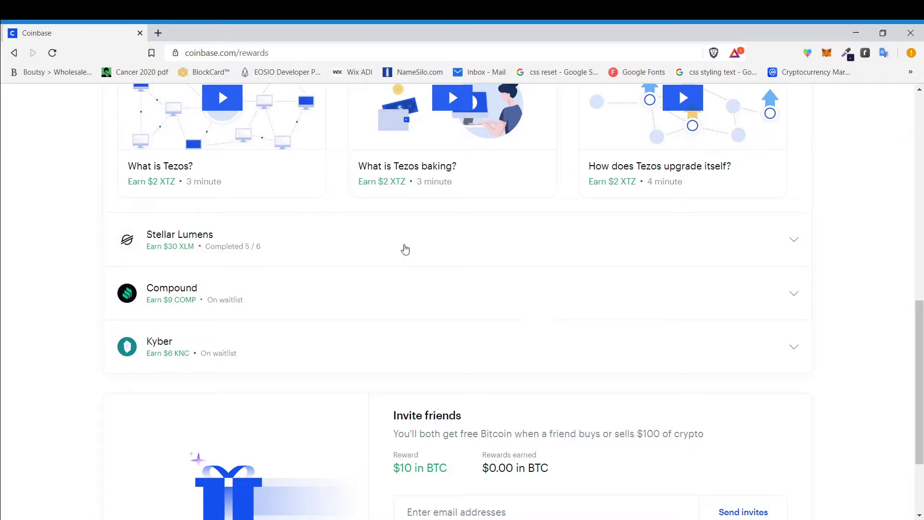
scroll(539, 310, up, 6)
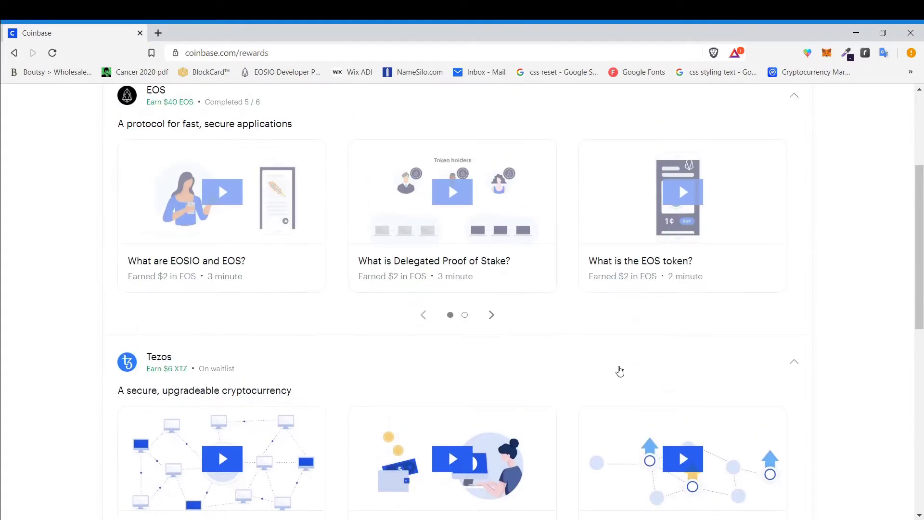
scroll(621, 370, up, 3)
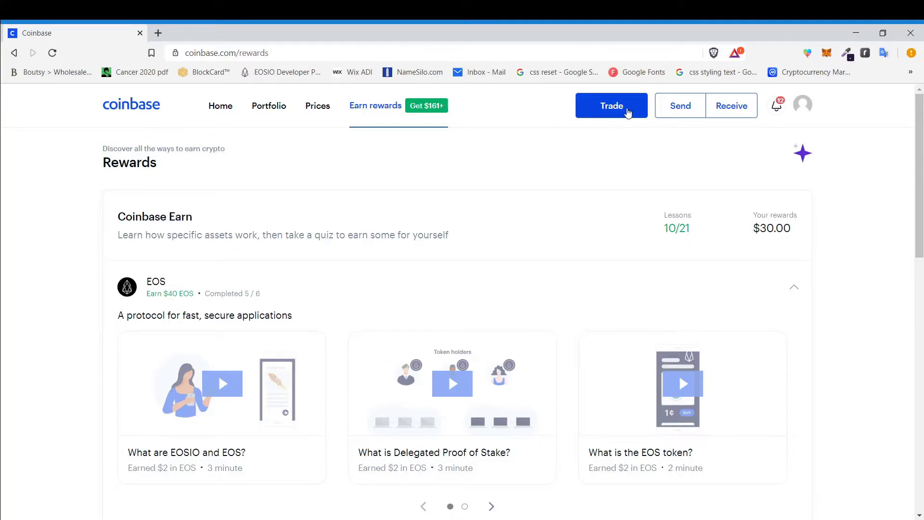
Step: Open the trade form to view its Buy, Sell and Convert options, and close it
click(627, 111)
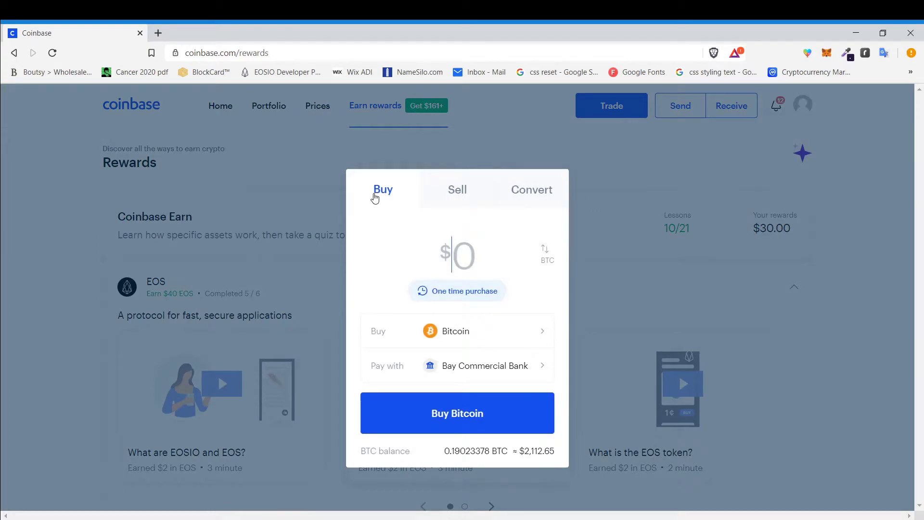
click(795, 291)
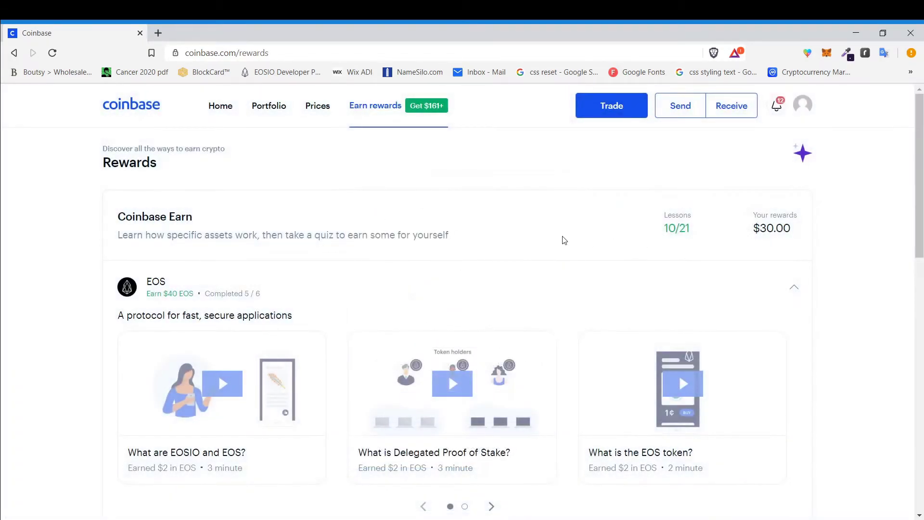
Step: Open the account settings and locate the payment methods section
click(807, 110)
click(731, 182)
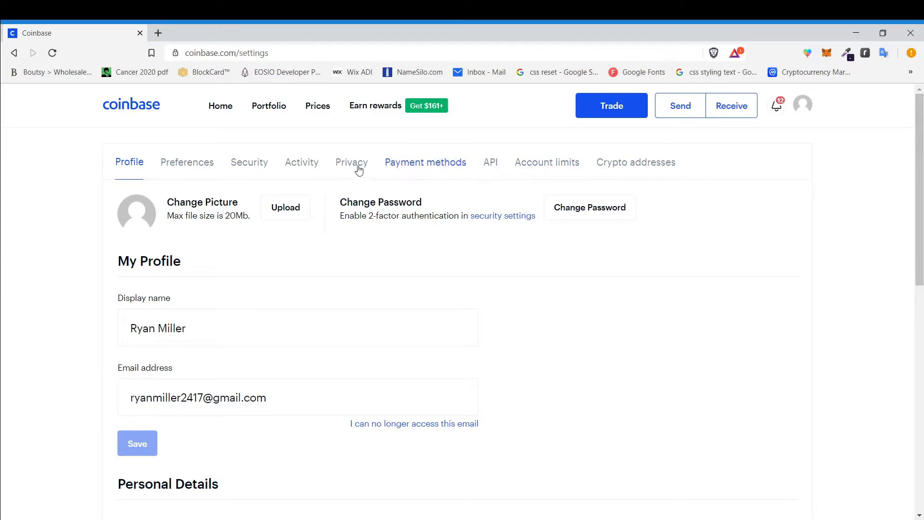
click(423, 169)
Step: Open the trade form, browse the full list of cryptocurrencies available to buy, and return to the Bitcoin purchase
click(595, 111)
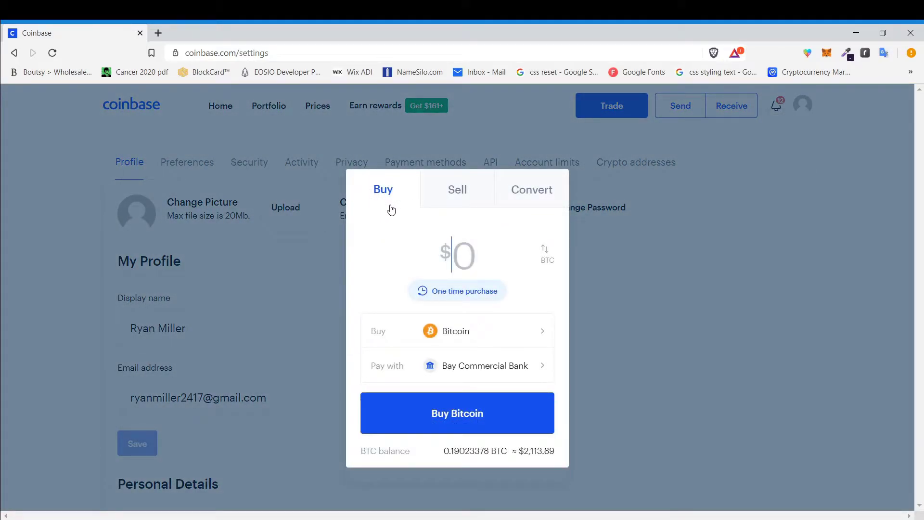
click(491, 335)
scroll(477, 289, down, 15)
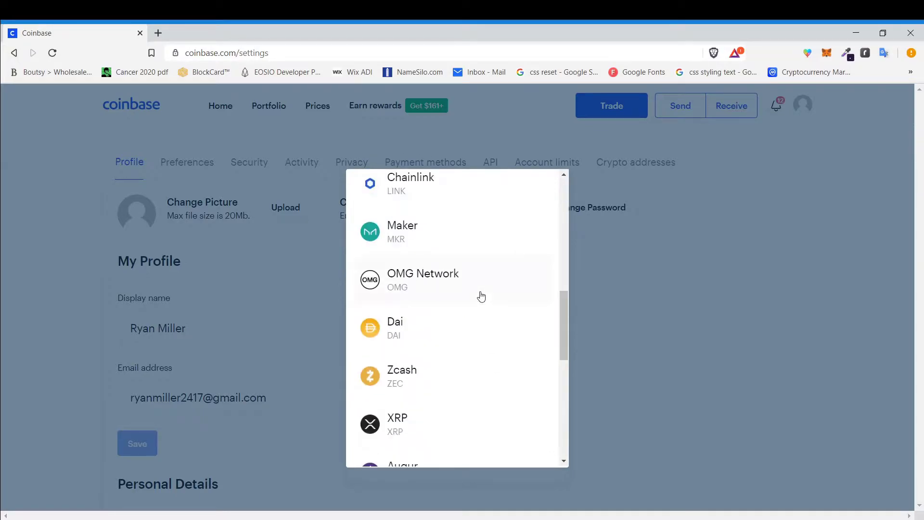
scroll(459, 353, down, 4)
scroll(457, 354, up, 20)
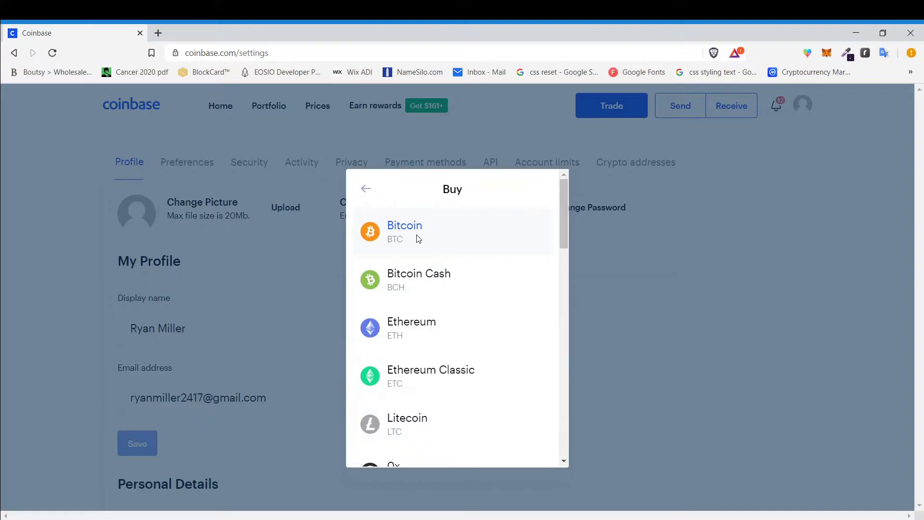
click(364, 193)
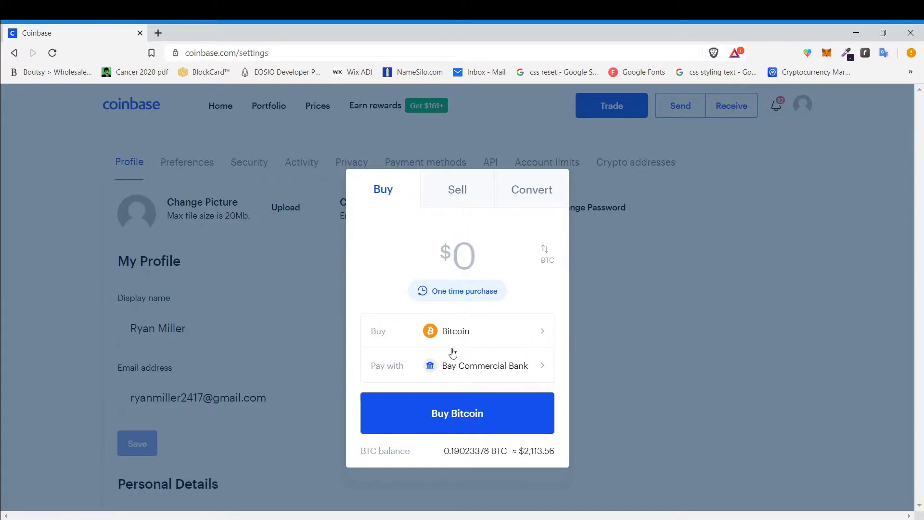
Step: Look over the main assets offered for purchase again, from Bitcoin down to Basic Attention Token, keeping Bitcoin as the choice
click(479, 331)
scroll(508, 384, down, 3)
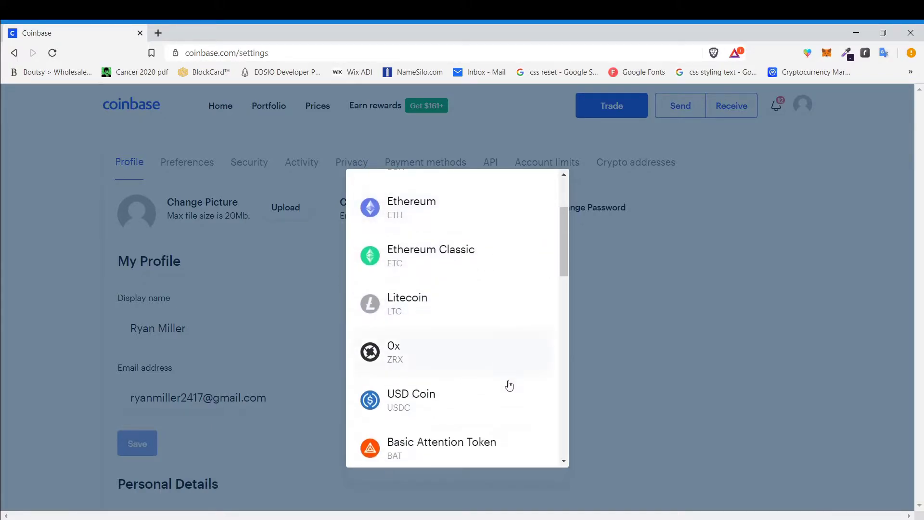
scroll(514, 391, up, 3)
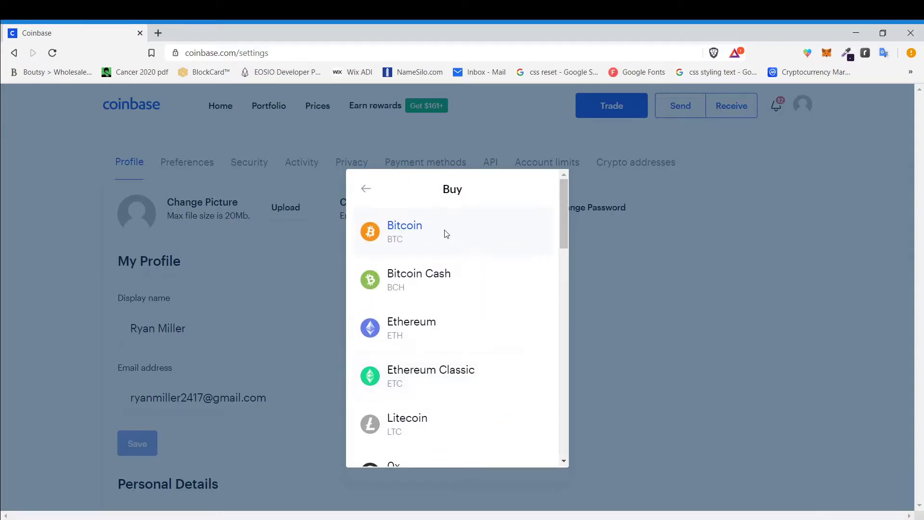
click(365, 189)
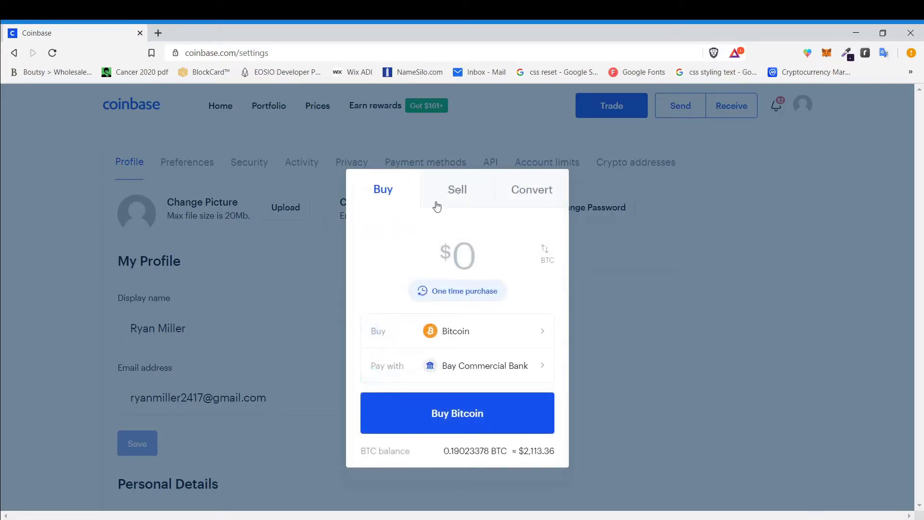
click(491, 331)
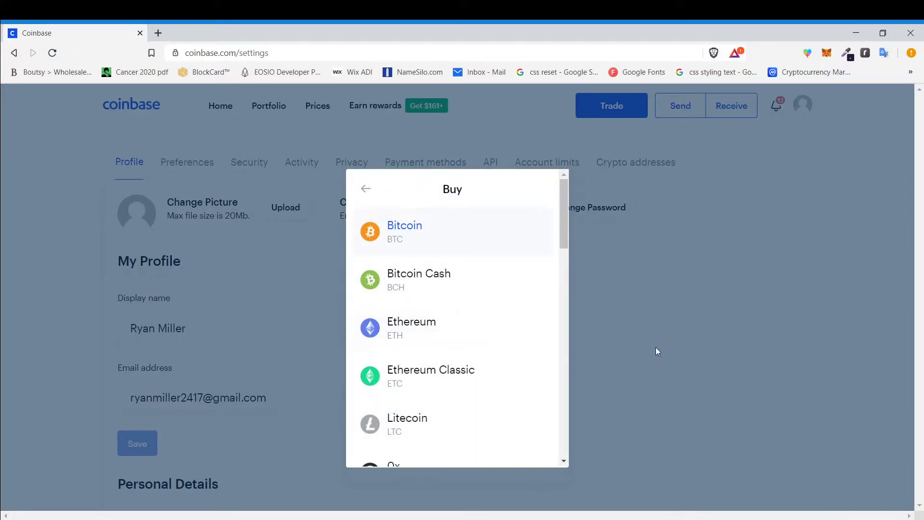
scroll(465, 368, down, 2)
scroll(463, 368, down, 1)
scroll(462, 370, up, 3)
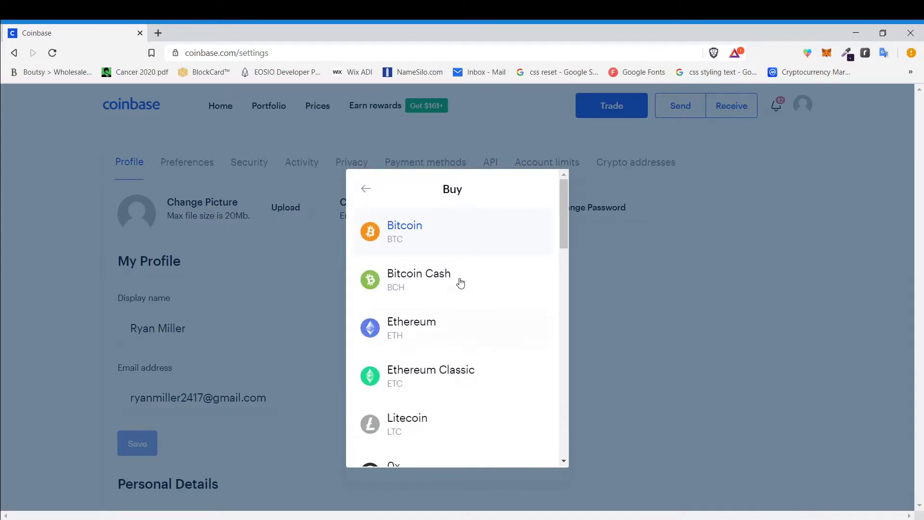
click(367, 189)
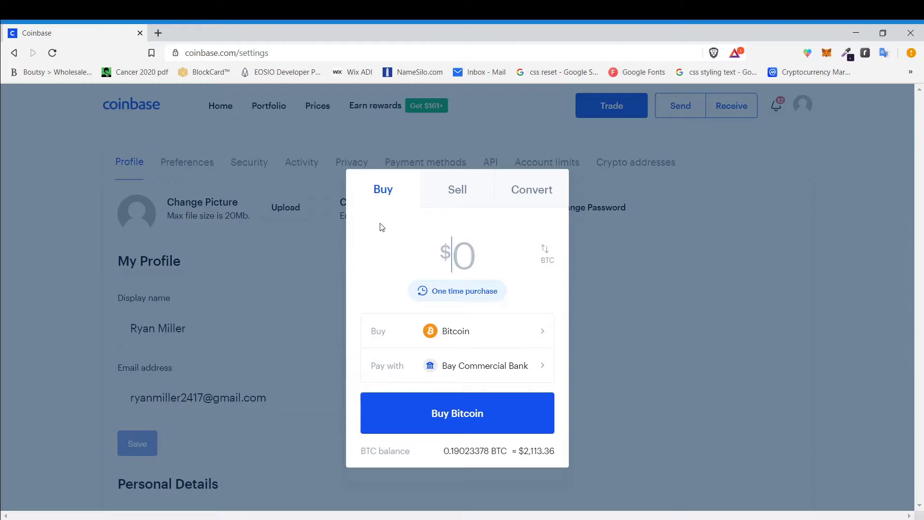
Step: Enter $100 for a one-time Bitcoin purchase, preview the order's price and fee, and go back without buying
text(100)
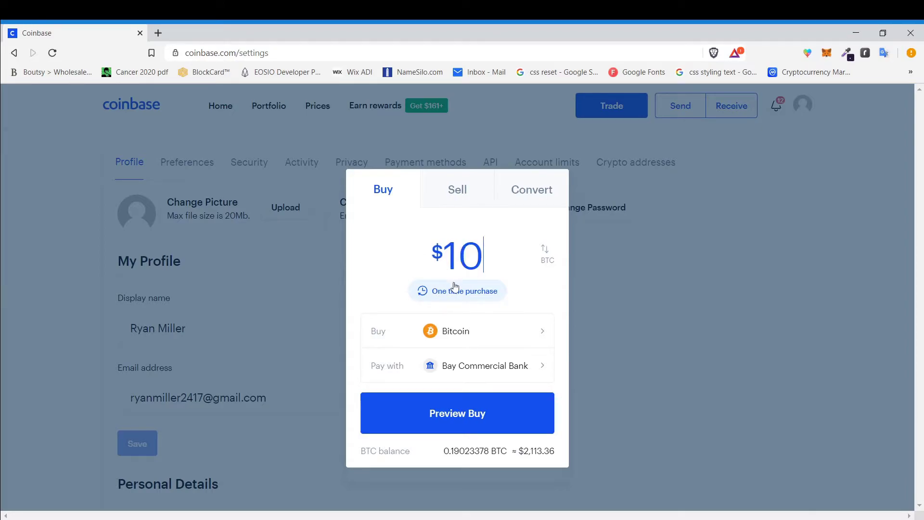
click(510, 410)
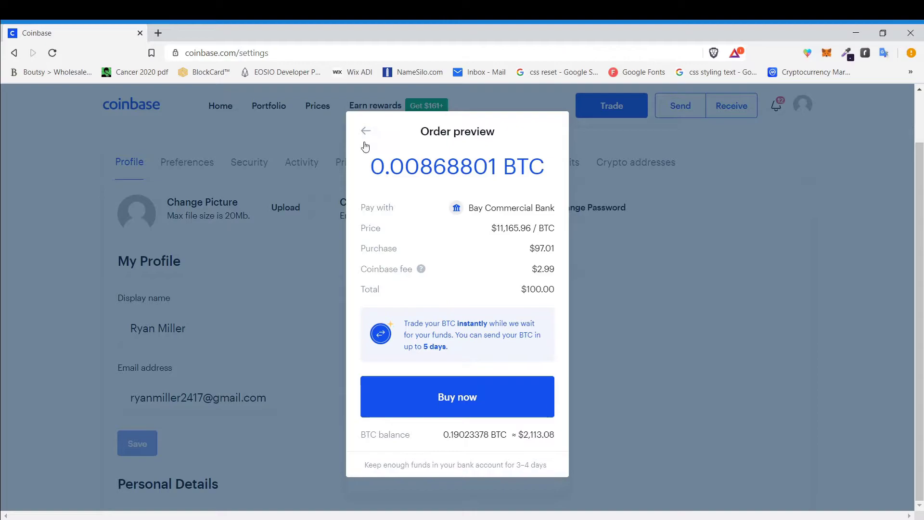
click(365, 130)
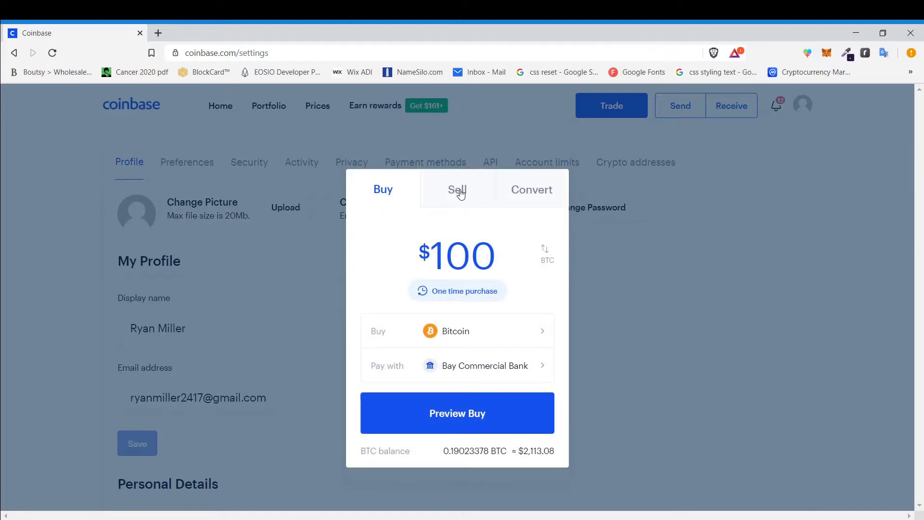
Step: Examine the form for selling Bitcoin and the Convert form with its list of target assets, and close the trade form
click(460, 194)
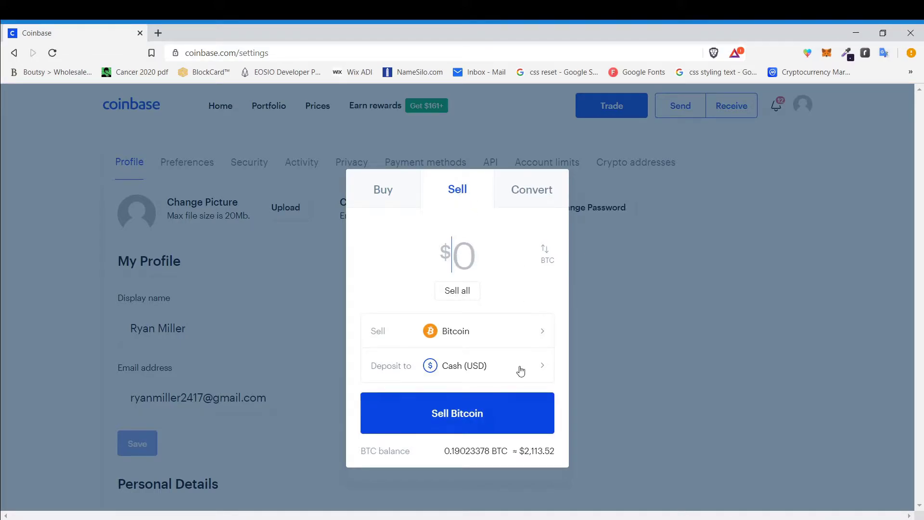
click(542, 191)
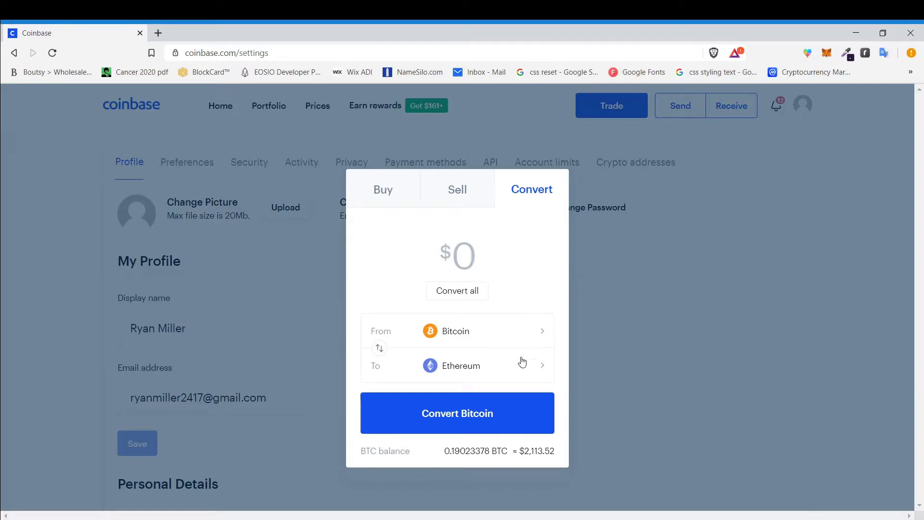
click(472, 365)
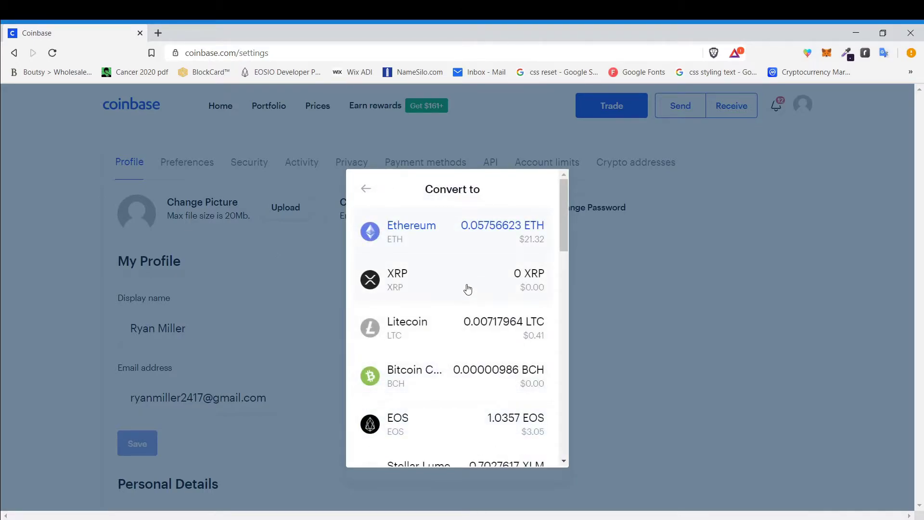
click(365, 189)
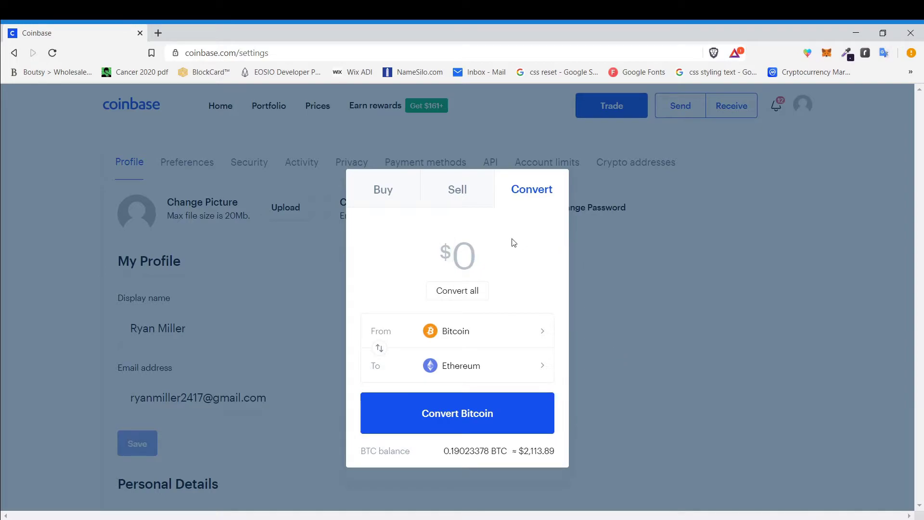
click(653, 232)
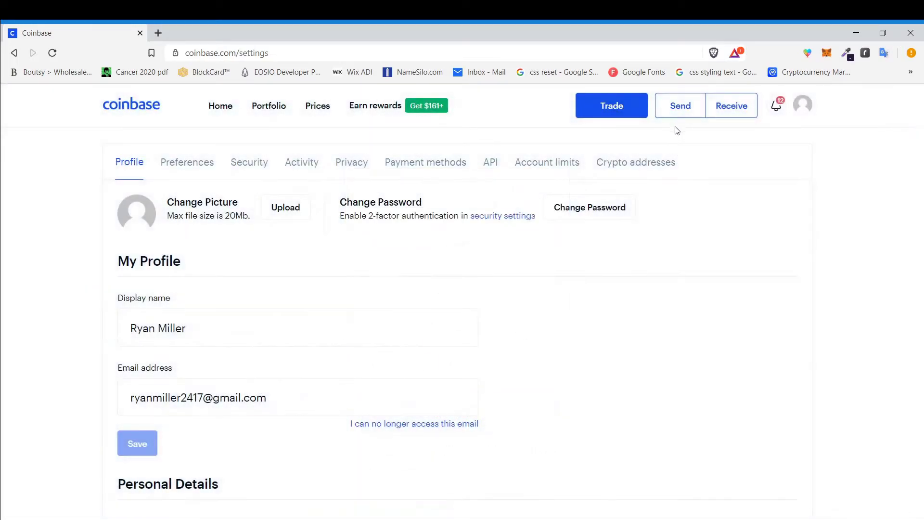
Step: Open the send form and examine its amount, recipient, note and wallet fields, glancing at the receive view in between
click(680, 106)
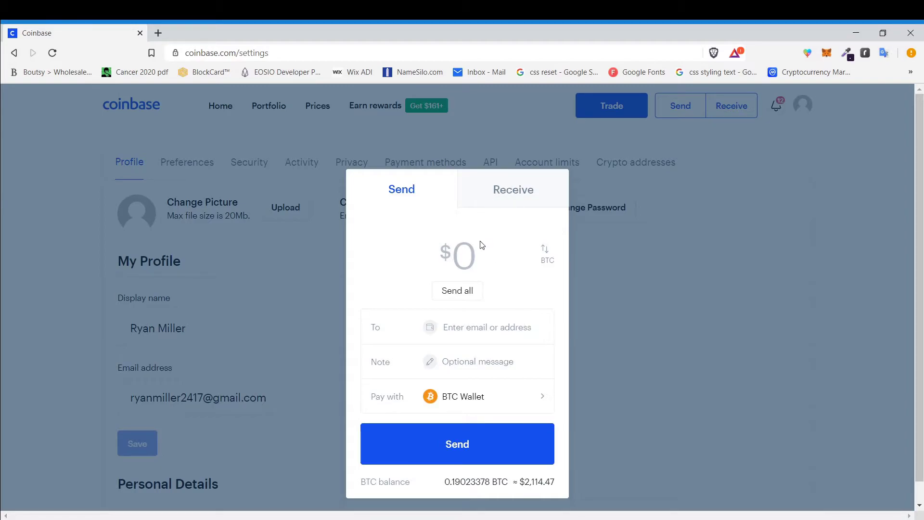
click(485, 206)
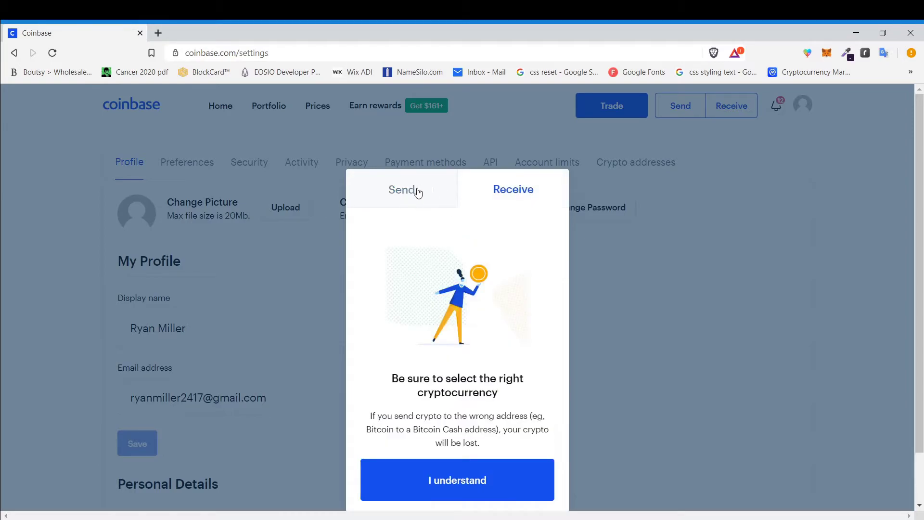
click(423, 198)
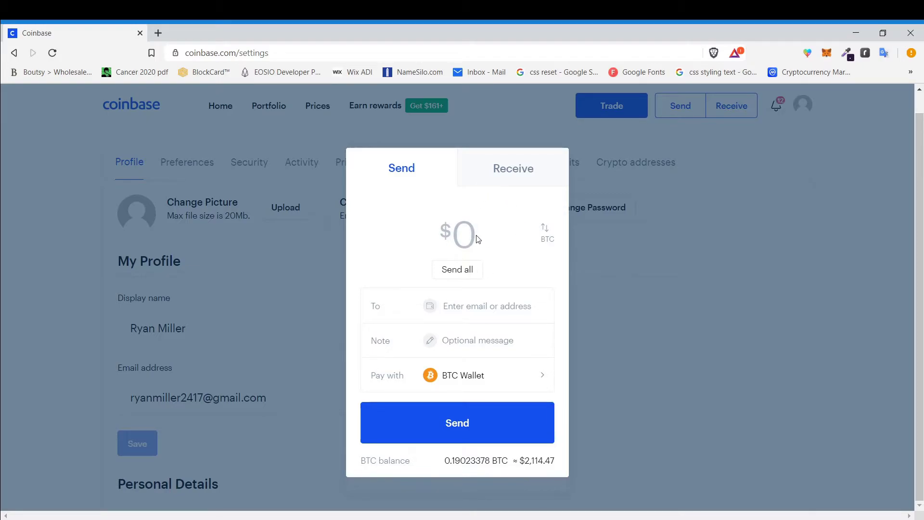
Step: Acknowledge the cryptocurrency selection notice for receiving, copy the BTC wallet address, and close the form
click(515, 182)
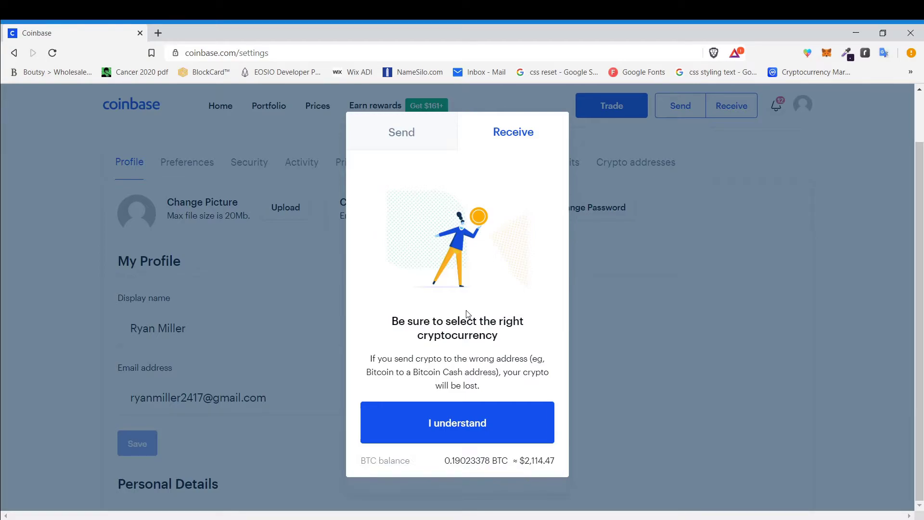
click(461, 423)
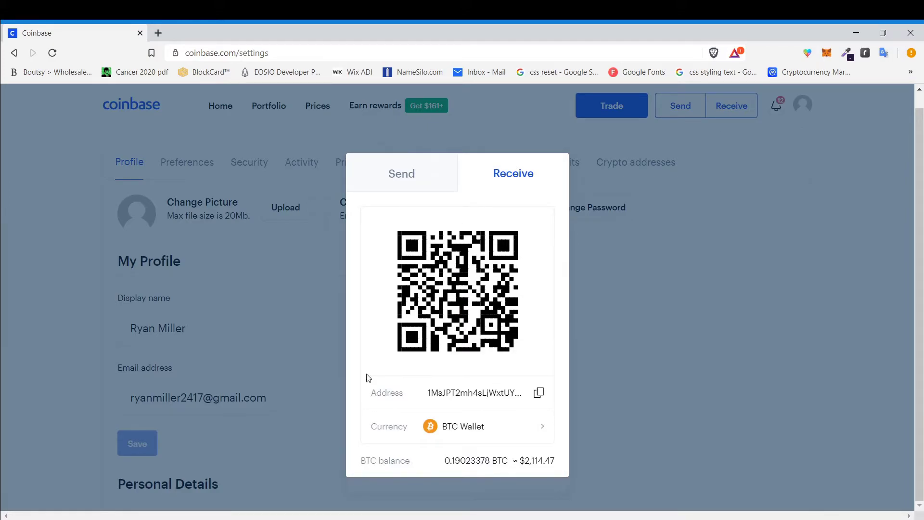
click(539, 393)
click(745, 212)
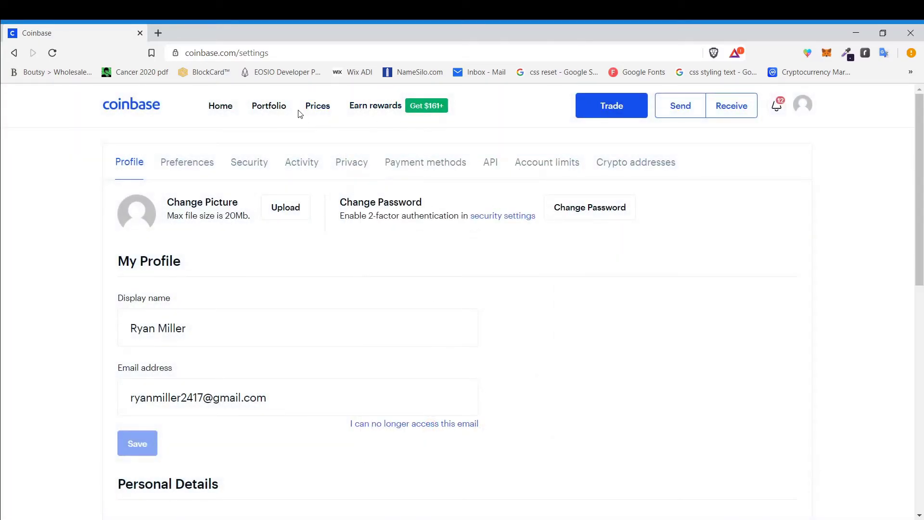
Step: Open the Prices page and look through the listed assets' prices, 24-hour changes and market caps
click(314, 116)
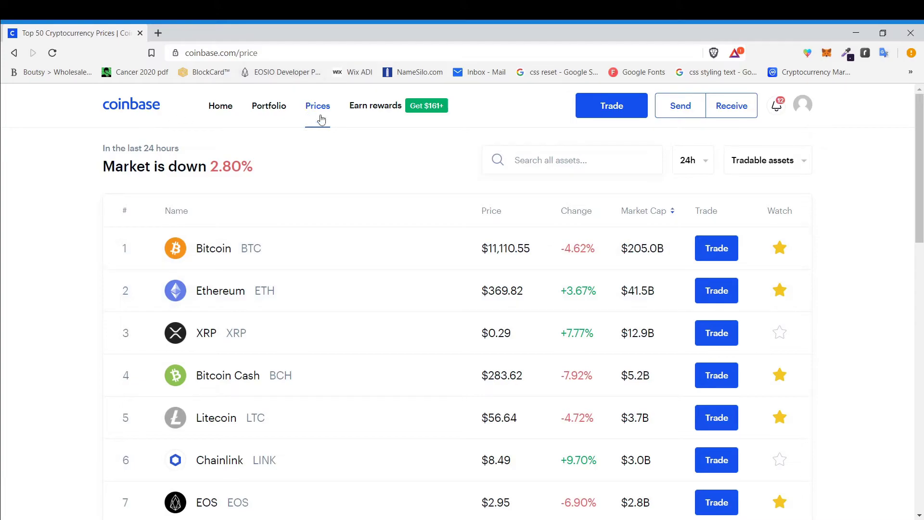
scroll(584, 233, down, 5)
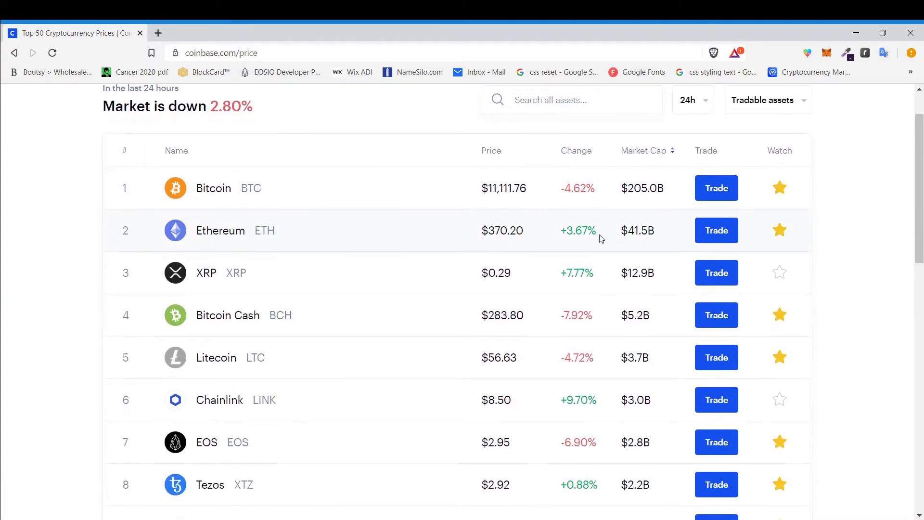
scroll(584, 233, down, 11)
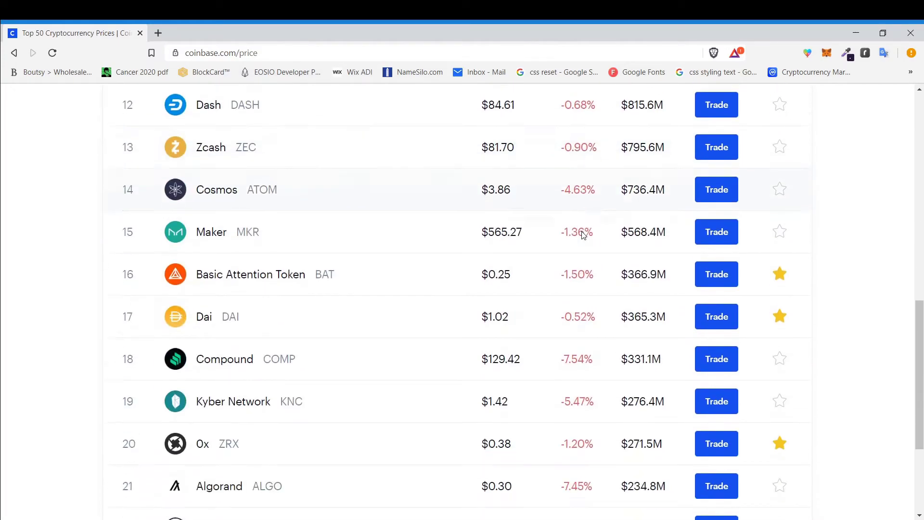
scroll(586, 240, up, 8)
scroll(587, 254, up, 9)
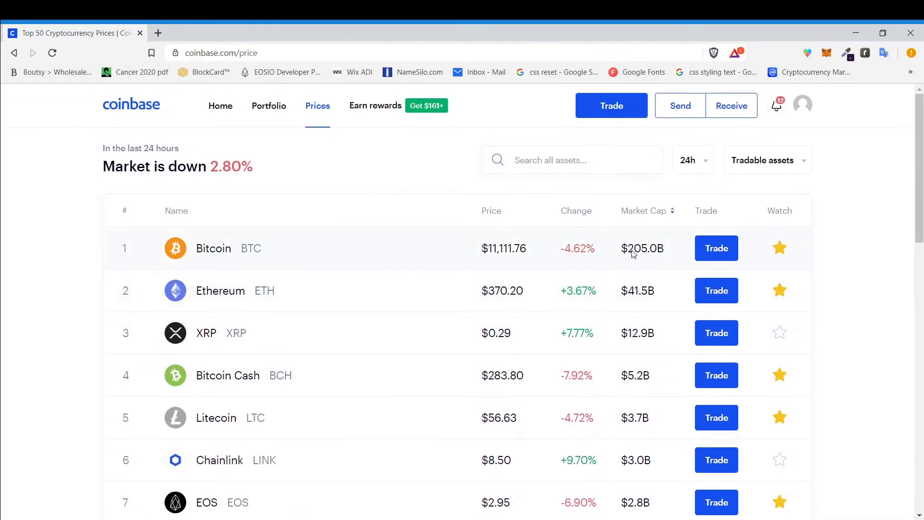
Step: Browse the full table of tradable assets, from Bitcoin down to the lowest-ranked coins, comparing their prices, trade options and watchlist stars
scroll(736, 302, down, 15)
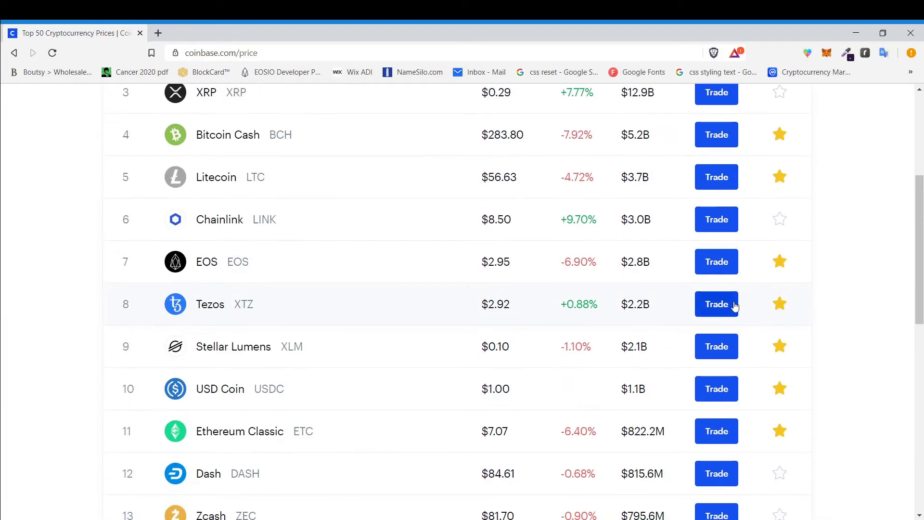
scroll(733, 303, down, 2)
scroll(728, 296, up, 15)
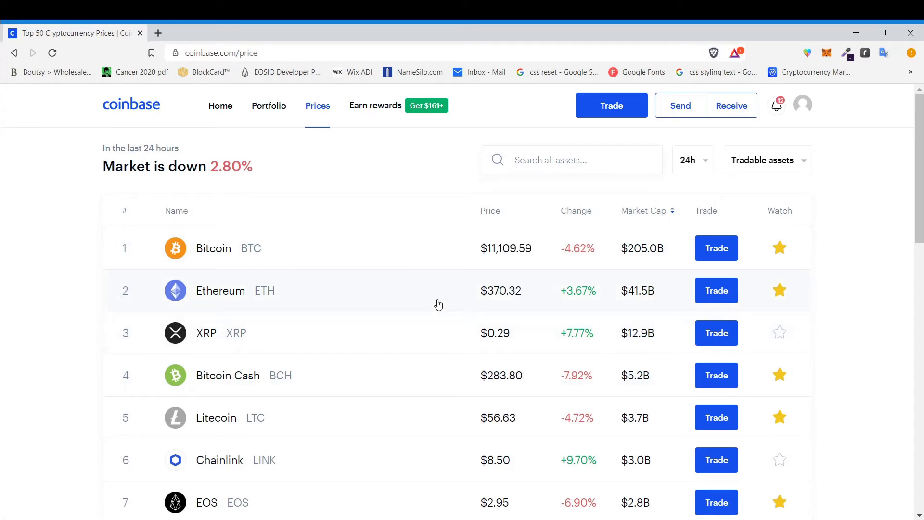
scroll(351, 338, down, 2)
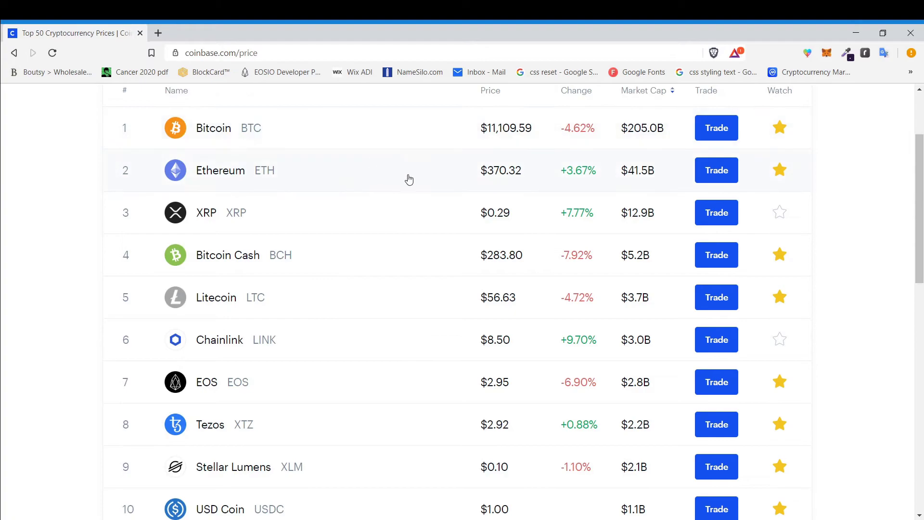
scroll(331, 233, up, 2)
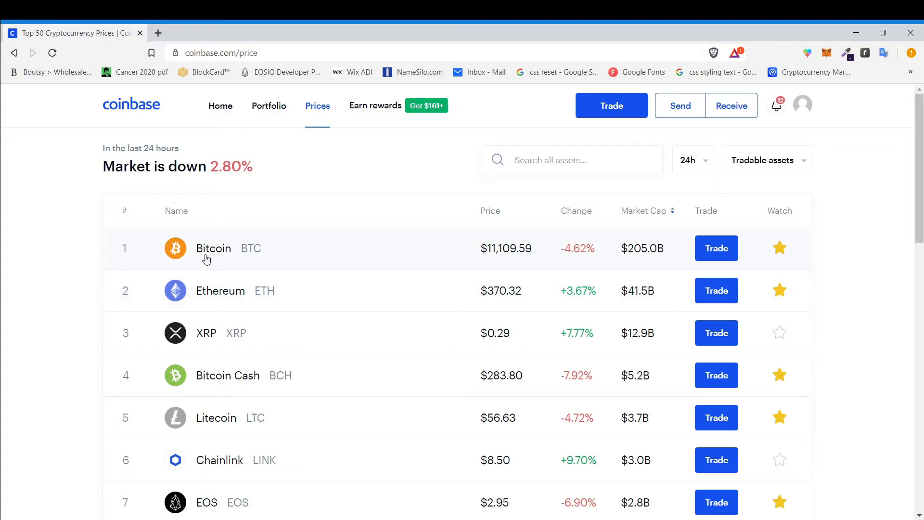
scroll(206, 260, down, 3)
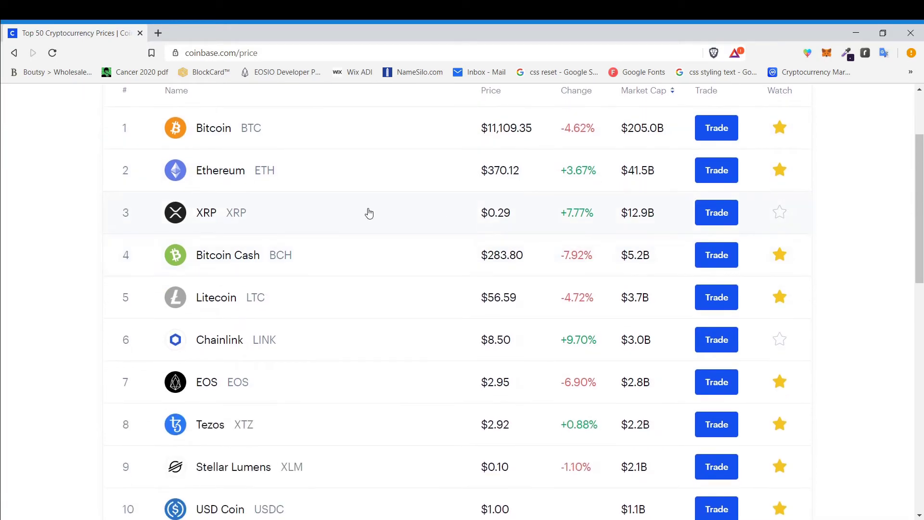
scroll(370, 213, up, 3)
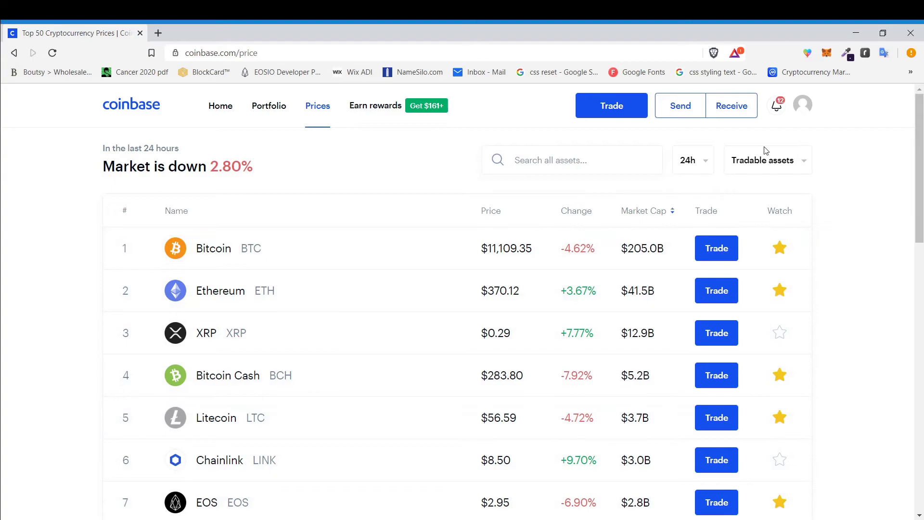
scroll(424, 366, down, 10)
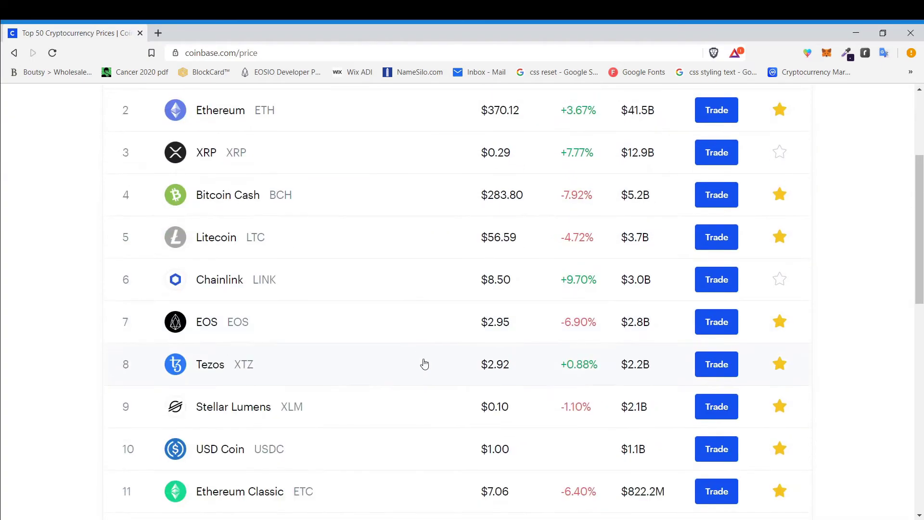
scroll(425, 366, up, 10)
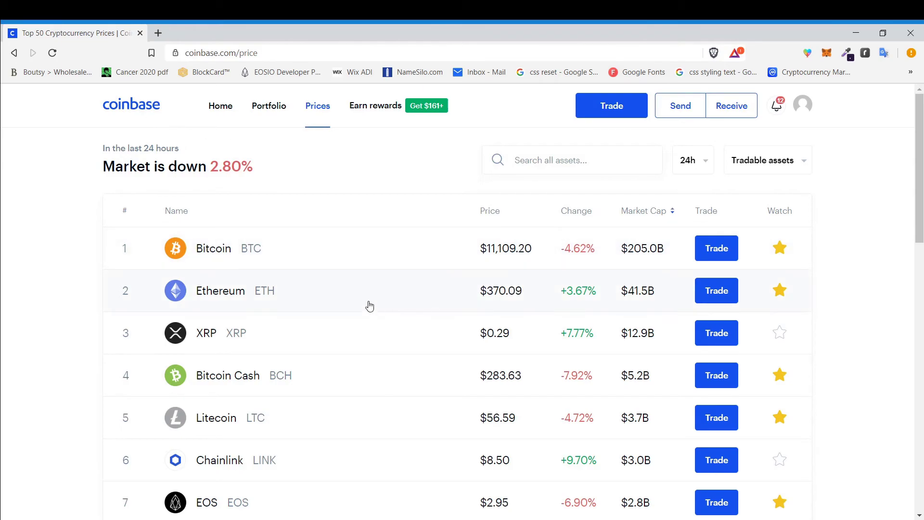
scroll(366, 300, down, 16)
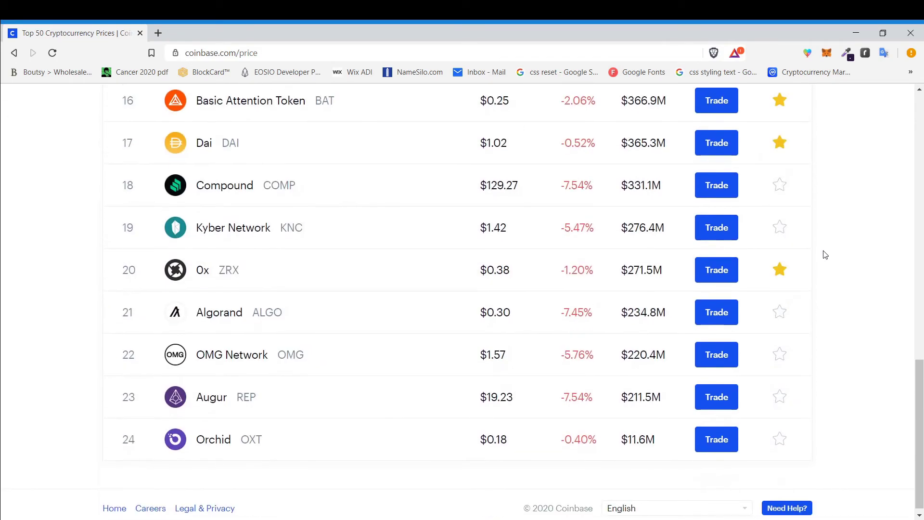
scroll(647, 313, up, 16)
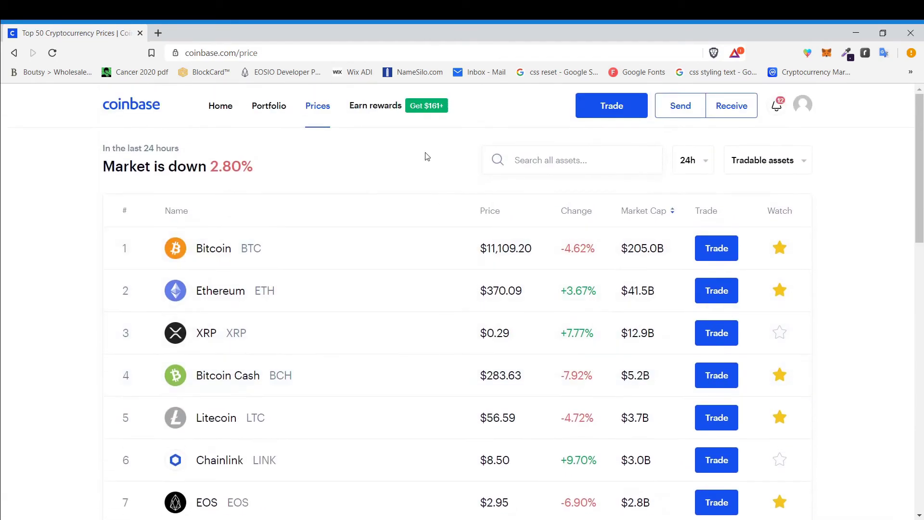
Step: Open the Earn rewards page and look through the assets offered under Coinbase Earn
click(393, 110)
scroll(598, 297, down, 5)
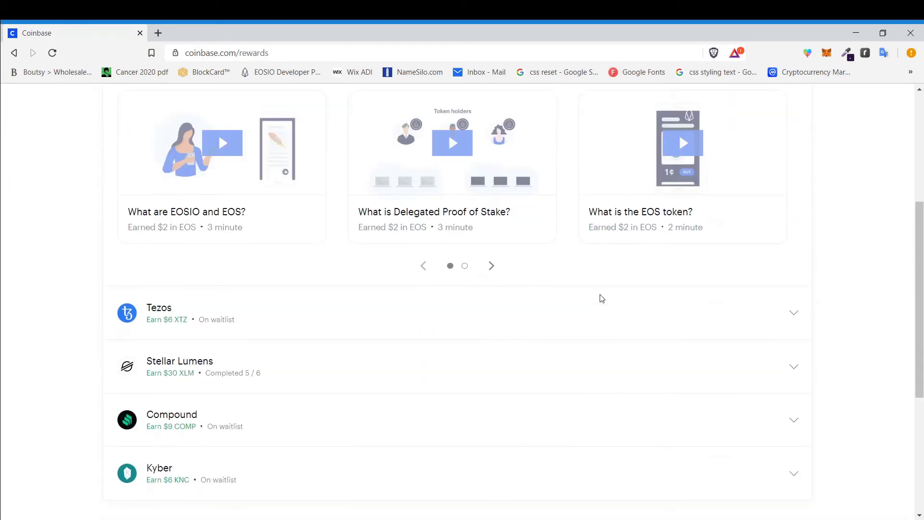
scroll(585, 308, down, 5)
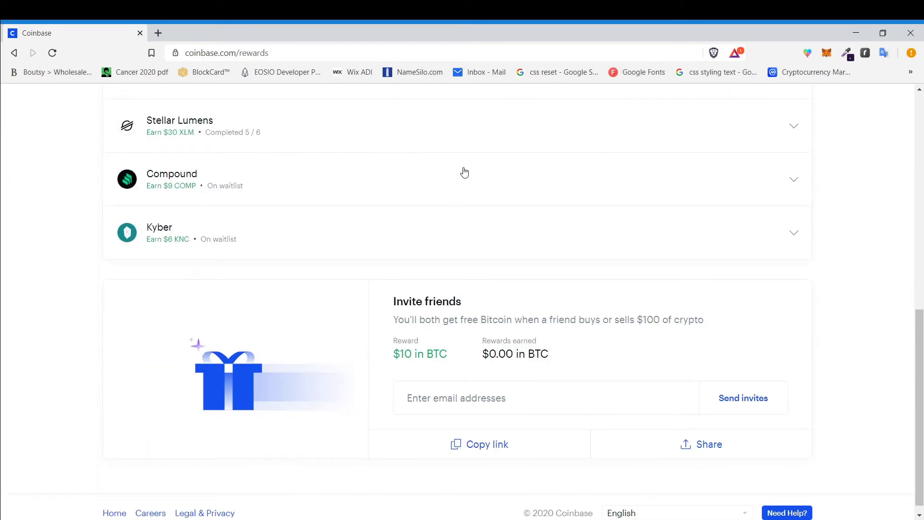
scroll(436, 264, up, 2)
scroll(436, 265, up, 3)
scroll(516, 275, down, 2)
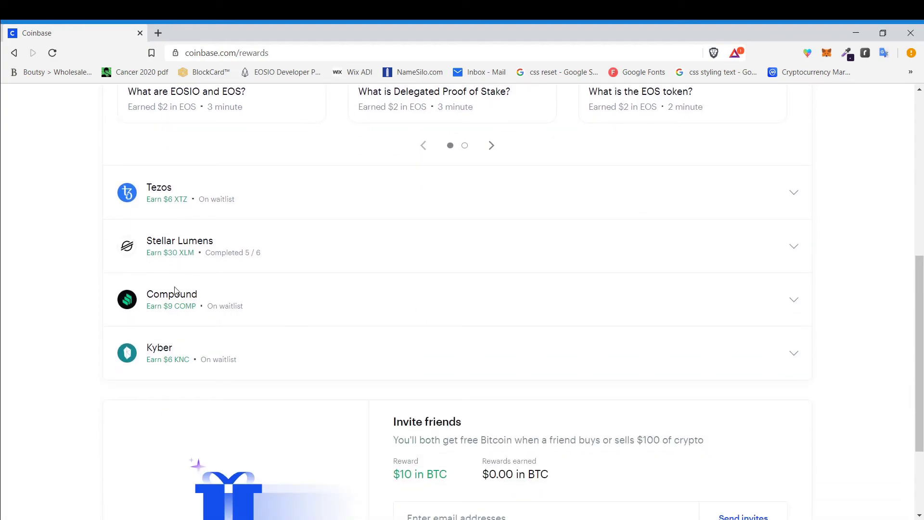
Step: Expand the Compound reward and examine its video lessons and the COMP amount offered for each
click(178, 295)
scroll(384, 316, down, 4)
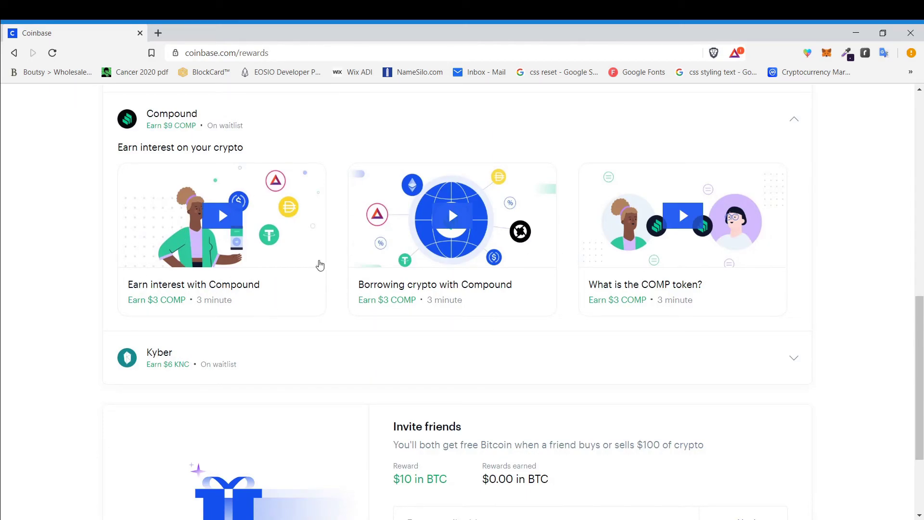
scroll(218, 239, down, 2)
scroll(256, 266, down, 1)
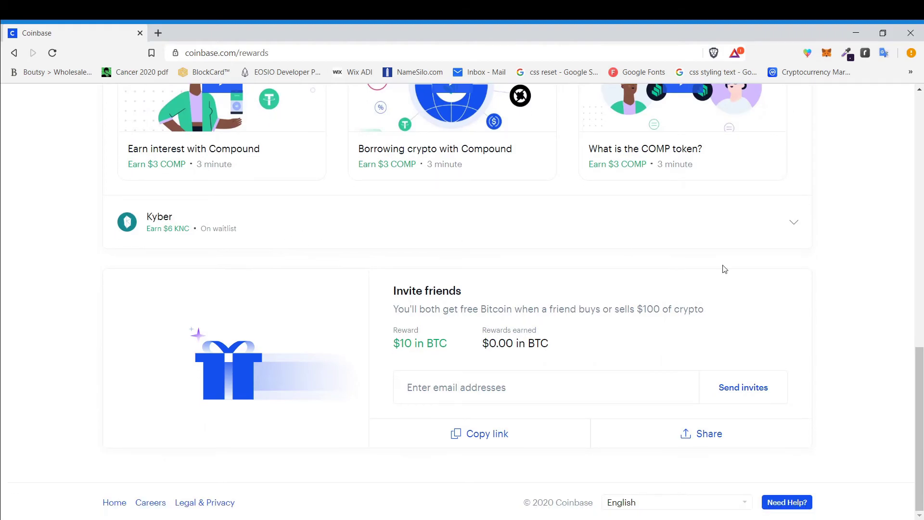
scroll(648, 186, up, 15)
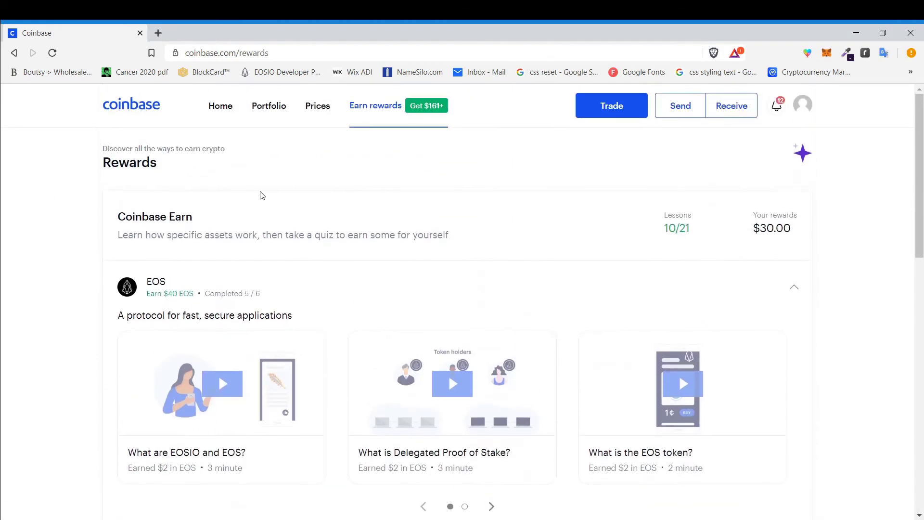
Step: Examine the Invite friends section, highlighting its referral terms and reward amounts, and clear the text selection
scroll(361, 265, down, 15)
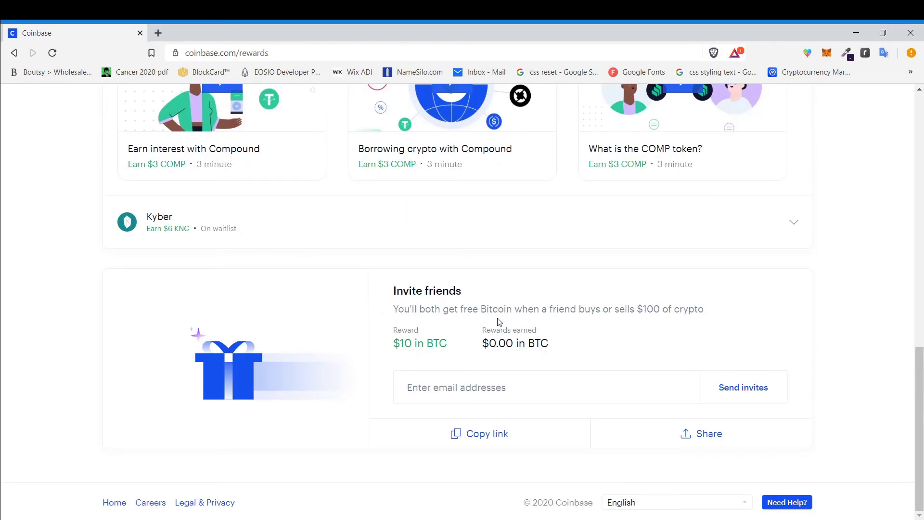
drag(394, 295, 661, 312)
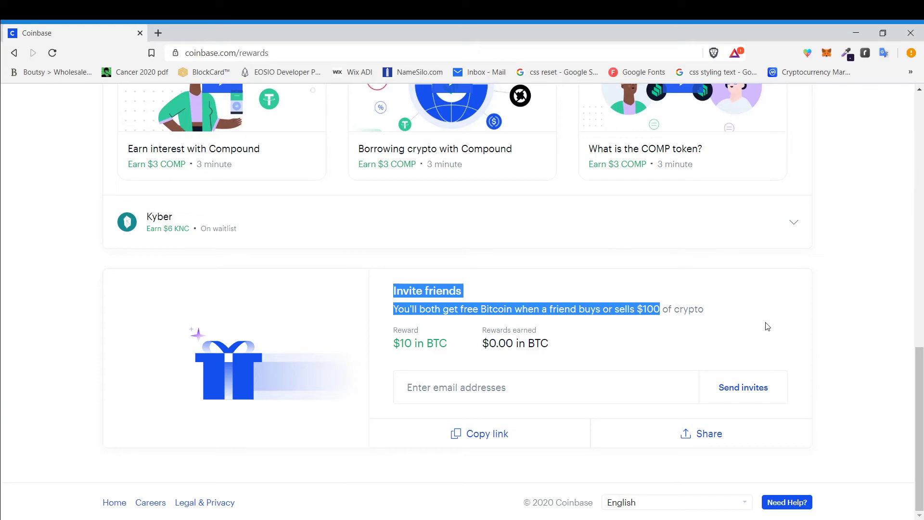
drag(512, 330, 499, 350)
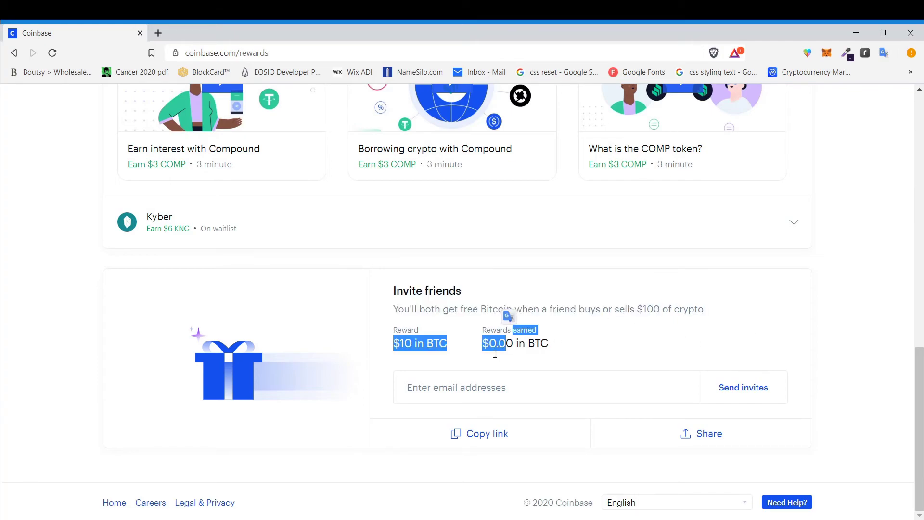
click(483, 362)
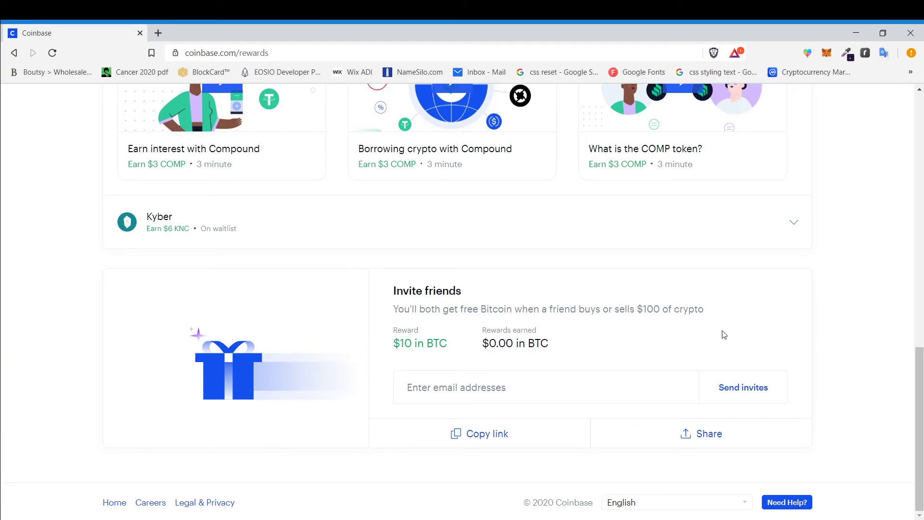
drag(462, 356, 387, 344)
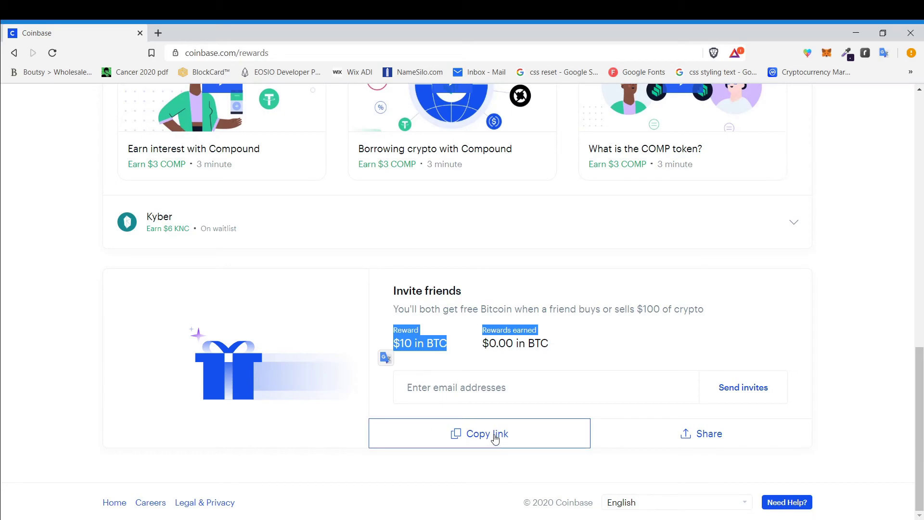
click(475, 384)
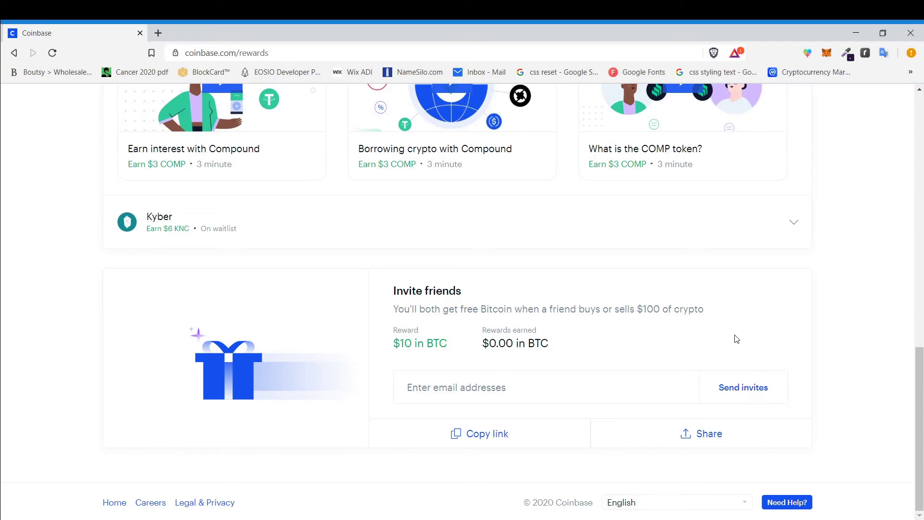
Step: Open the notifications list to view the price alerts, and close it
scroll(645, 342, up, 10)
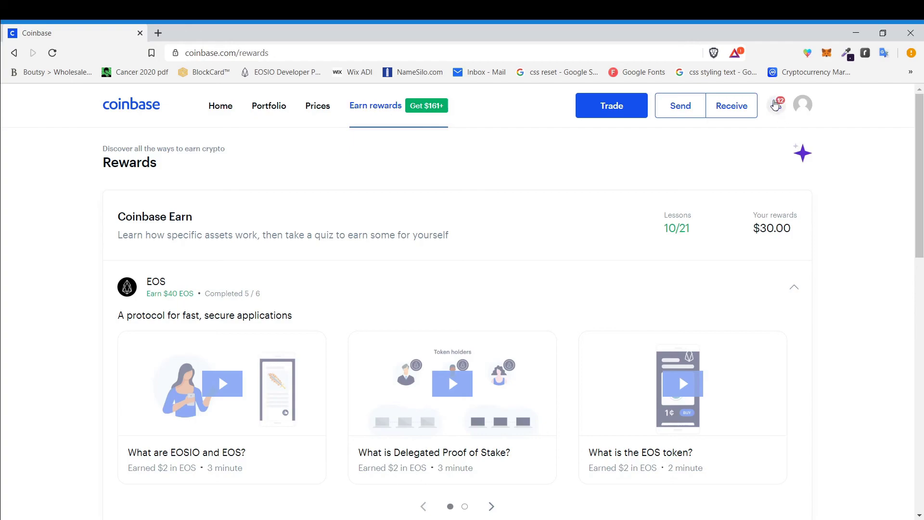
click(776, 105)
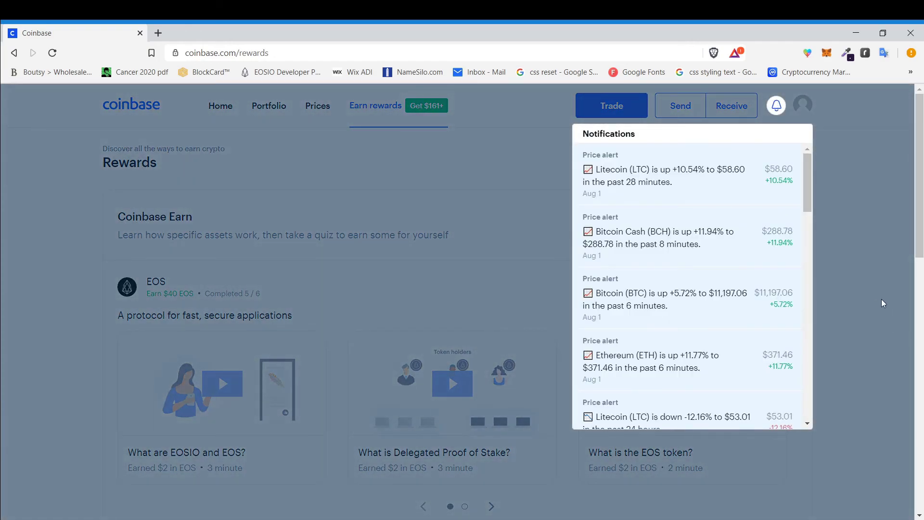
click(882, 303)
scroll(808, 291, down, 3)
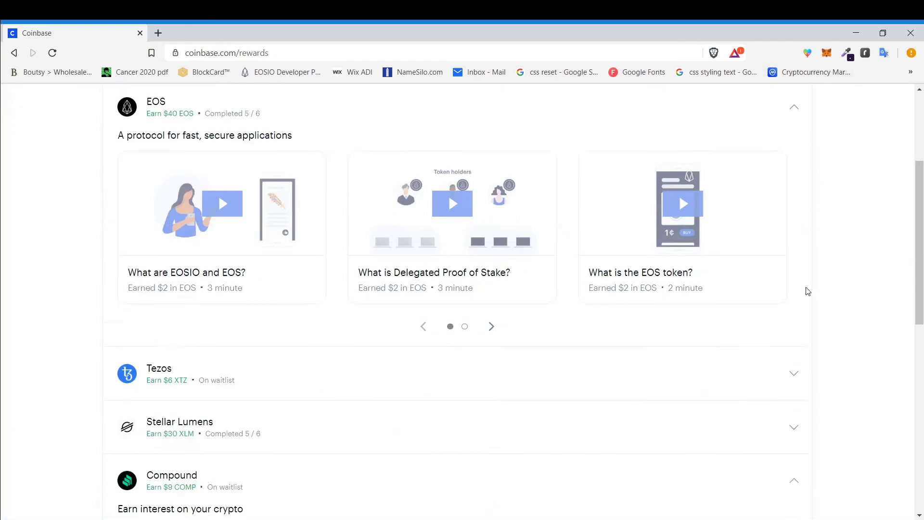
scroll(808, 292, down, 10)
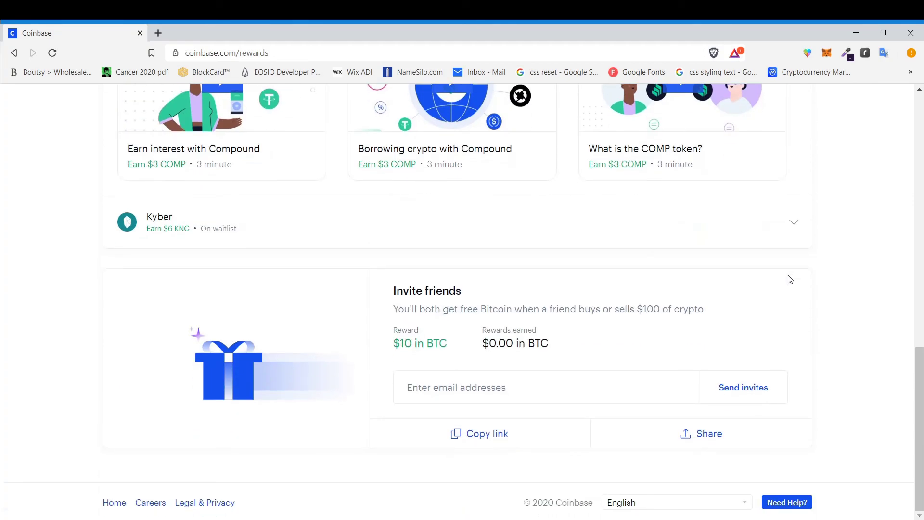
scroll(790, 279, up, 12)
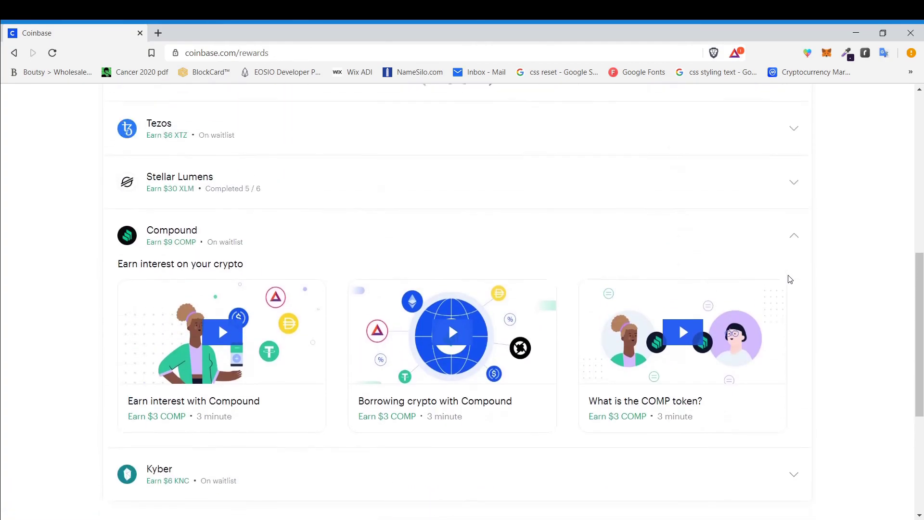
scroll(790, 279, up, 1)
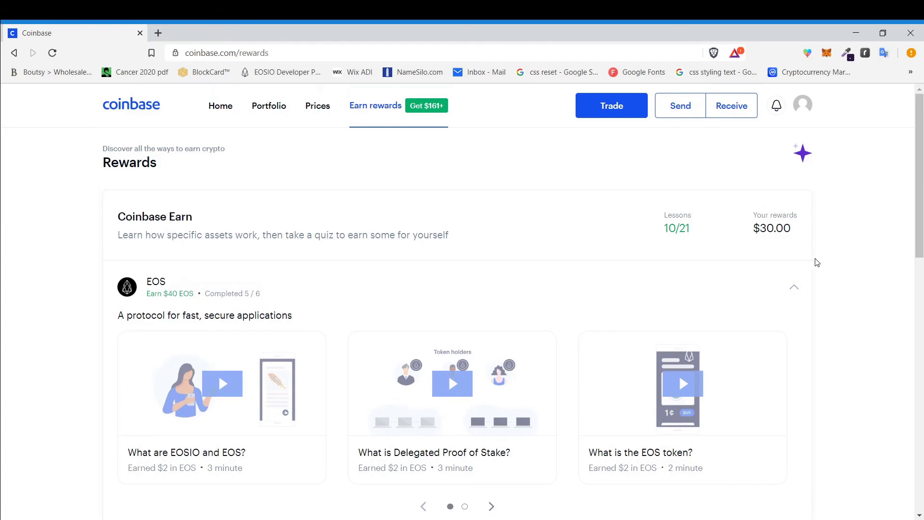